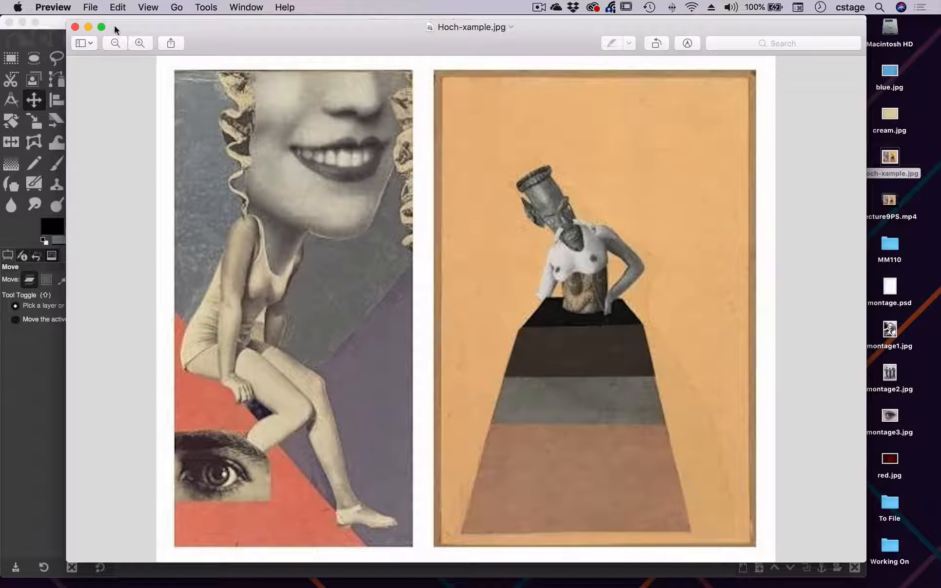
Put away the Hoch-xample.jpg reference image and switch to GIMP.
drag(218, 33, 389, 30)
click(259, 24)
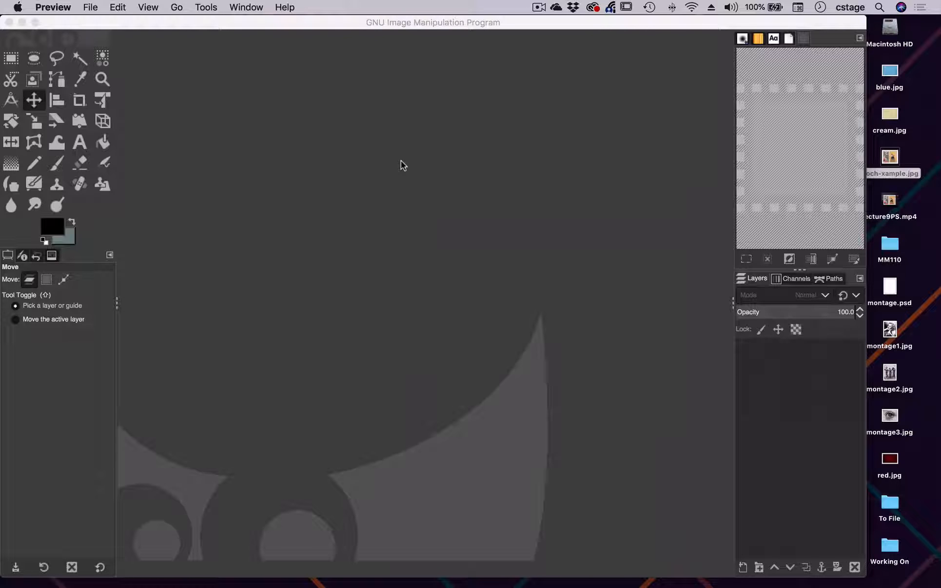
click(90, 7)
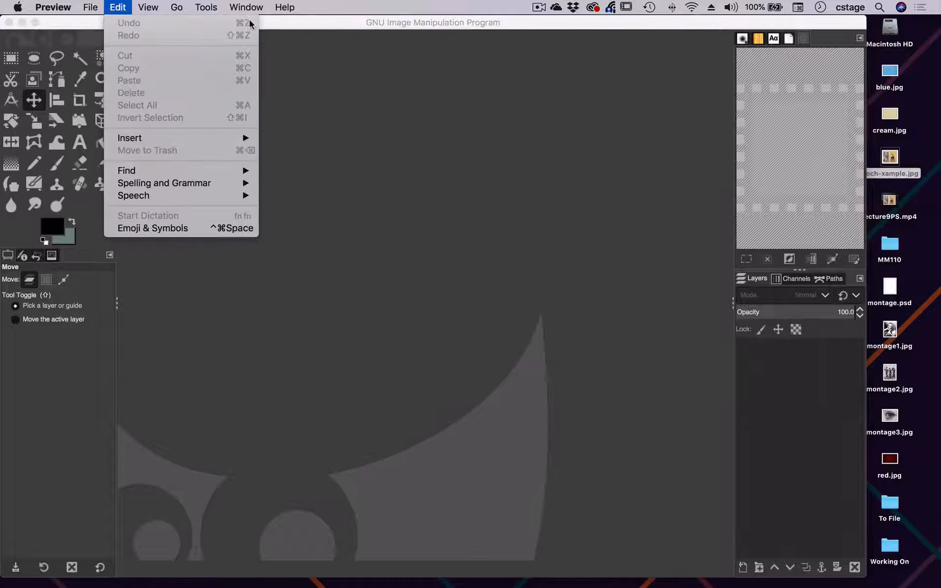
click(268, 23)
Start a new image from the A4 (300 ppi) template with its size in inches.
click(102, 7)
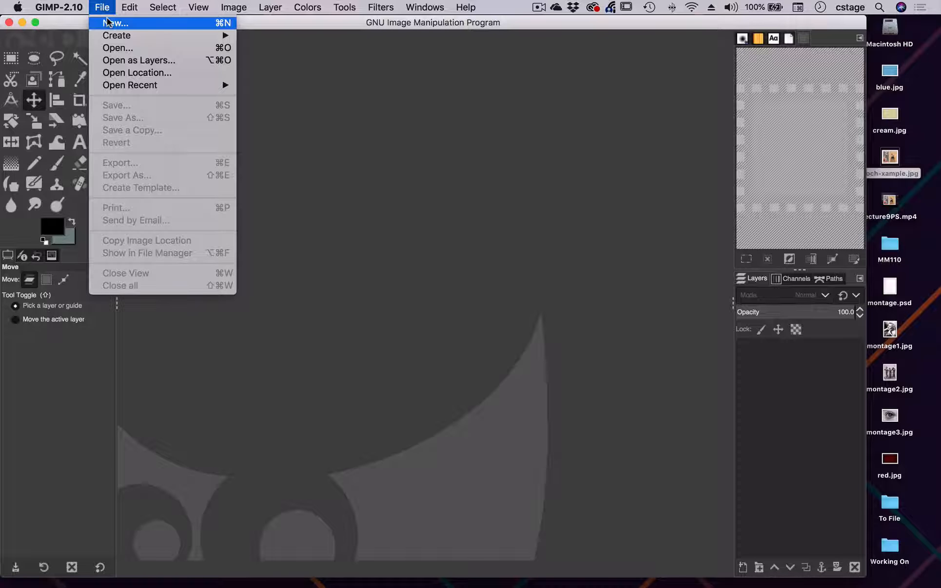
click(130, 24)
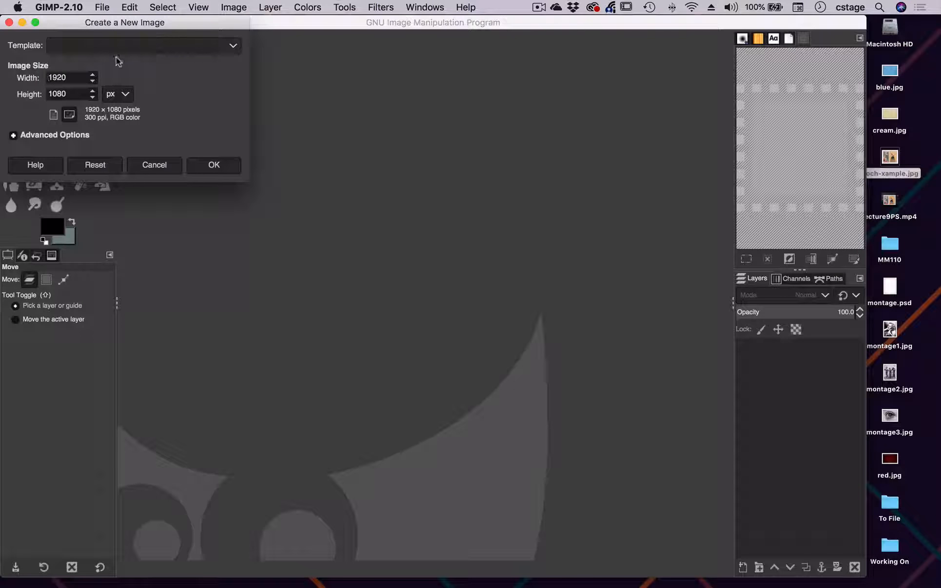
click(165, 44)
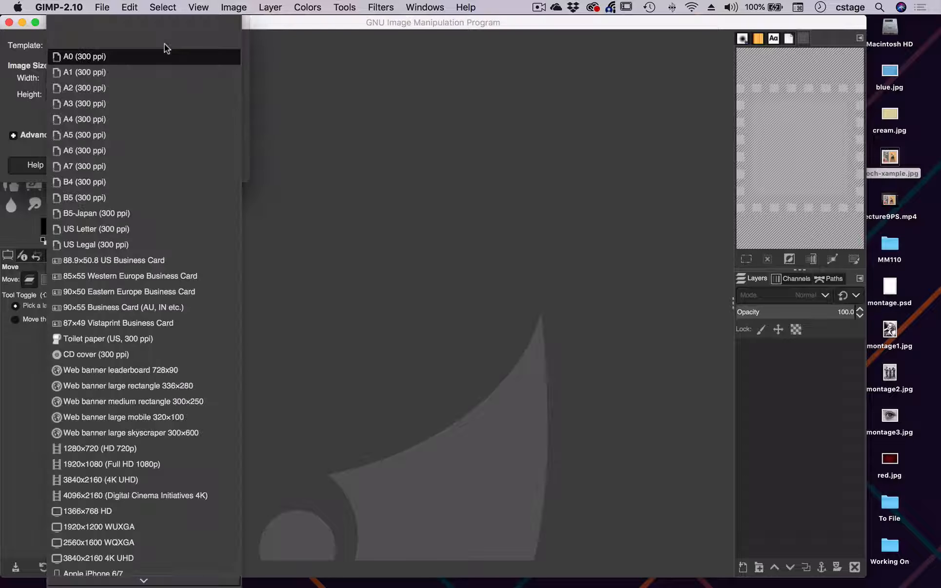
click(128, 119)
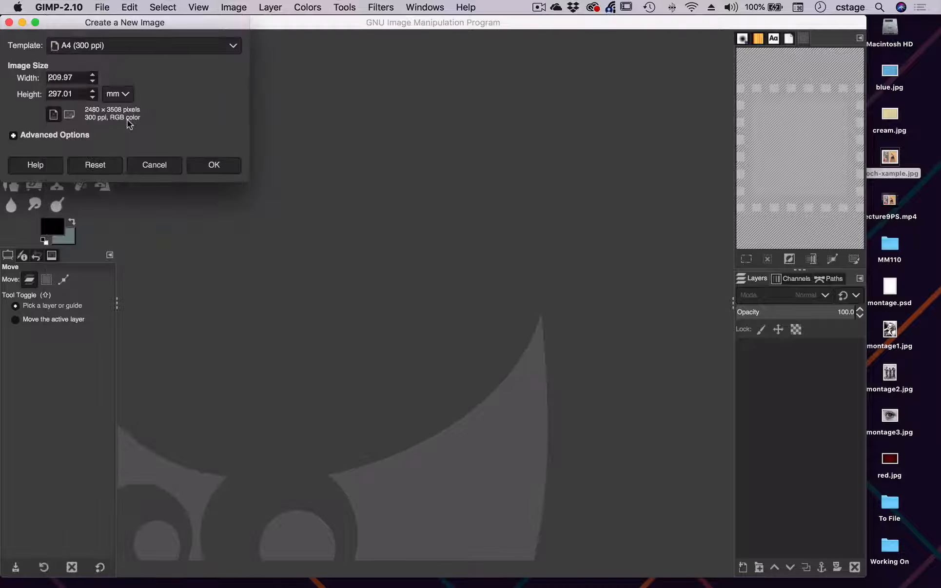
click(122, 95)
click(122, 79)
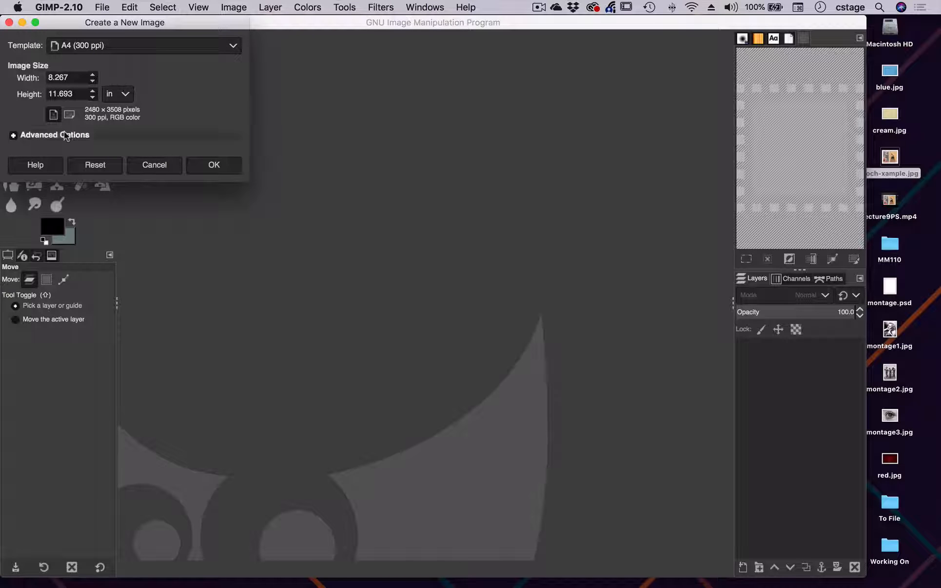
Compare the A3 and A5 template sizes in inches and return to the A4 (300 ppi) template.
click(105, 47)
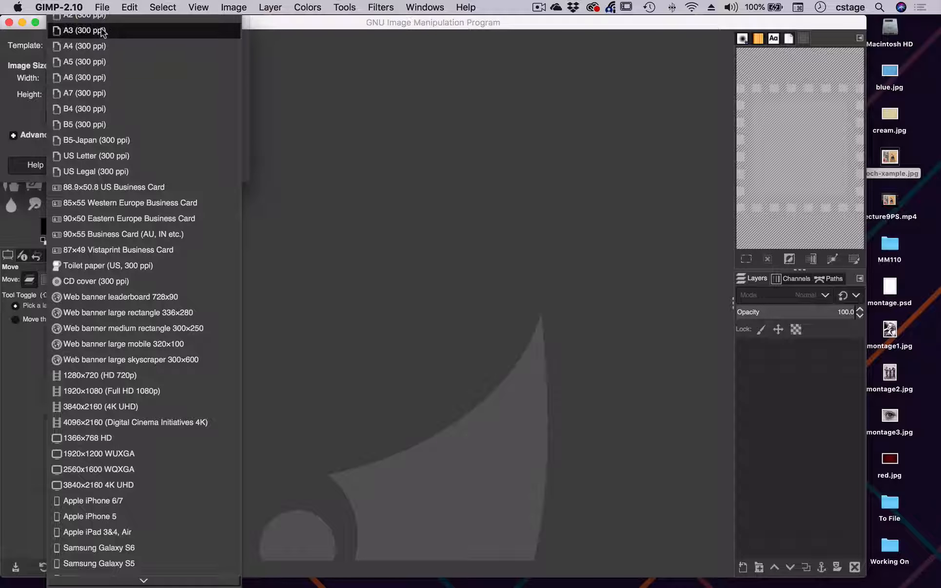
click(105, 30)
click(110, 93)
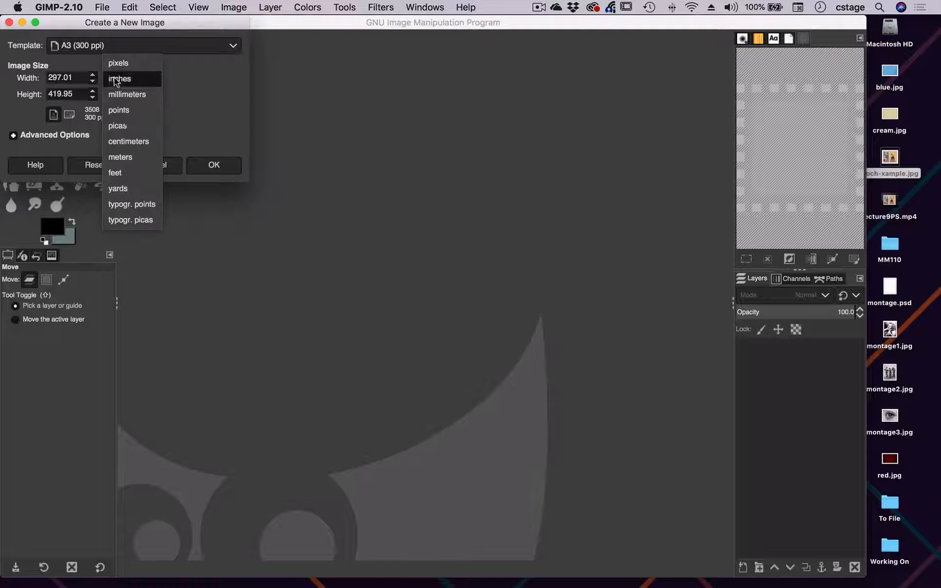
click(115, 78)
click(120, 45)
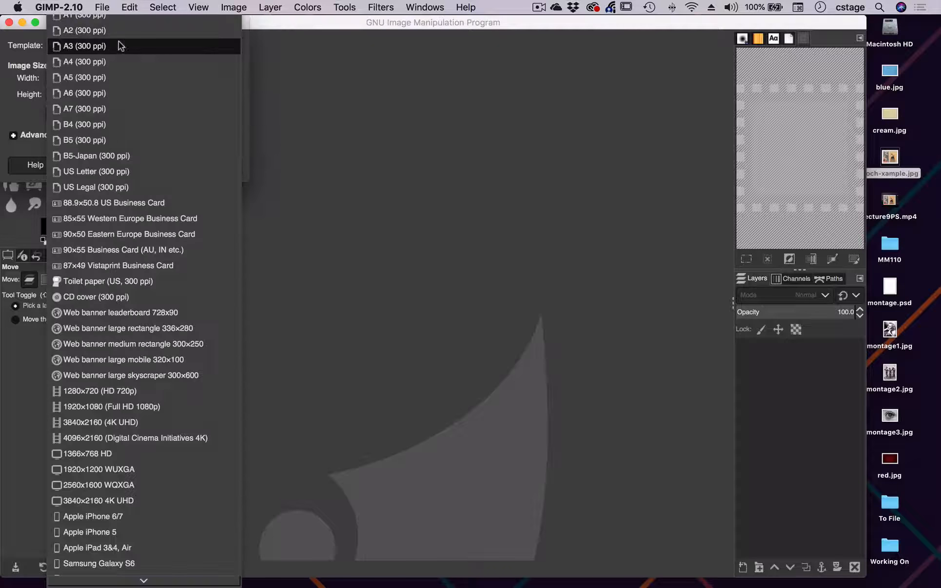
click(112, 77)
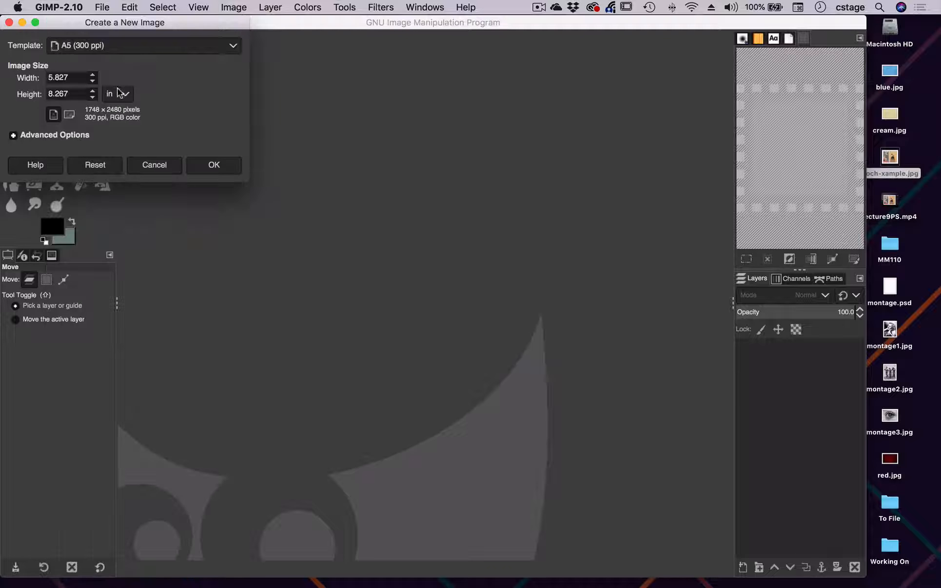
click(119, 94)
click(119, 95)
click(153, 46)
click(149, 30)
Create the A4 image with RGB color as its color space and 8-bit integer precision in the advanced options.
click(14, 135)
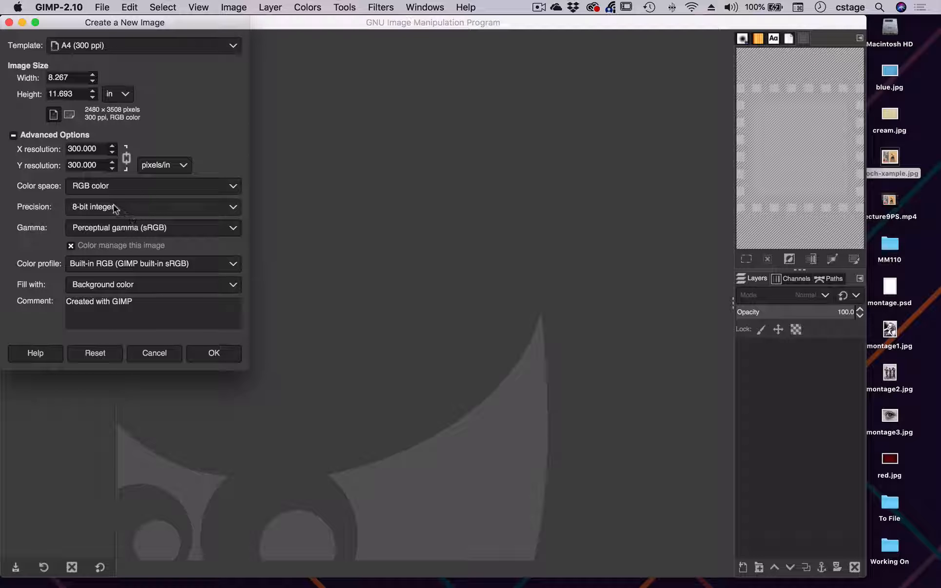
click(104, 188)
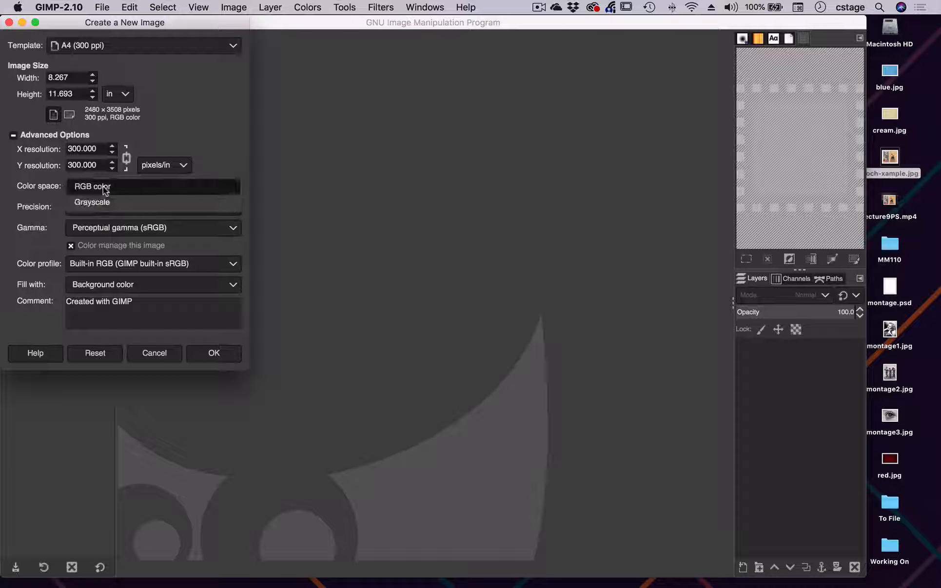
click(92, 190)
click(86, 209)
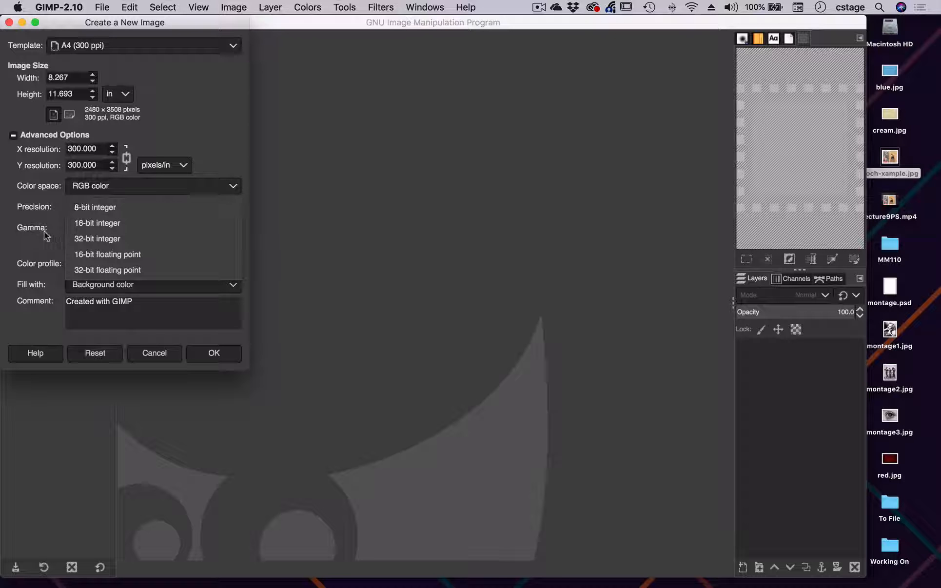
click(88, 209)
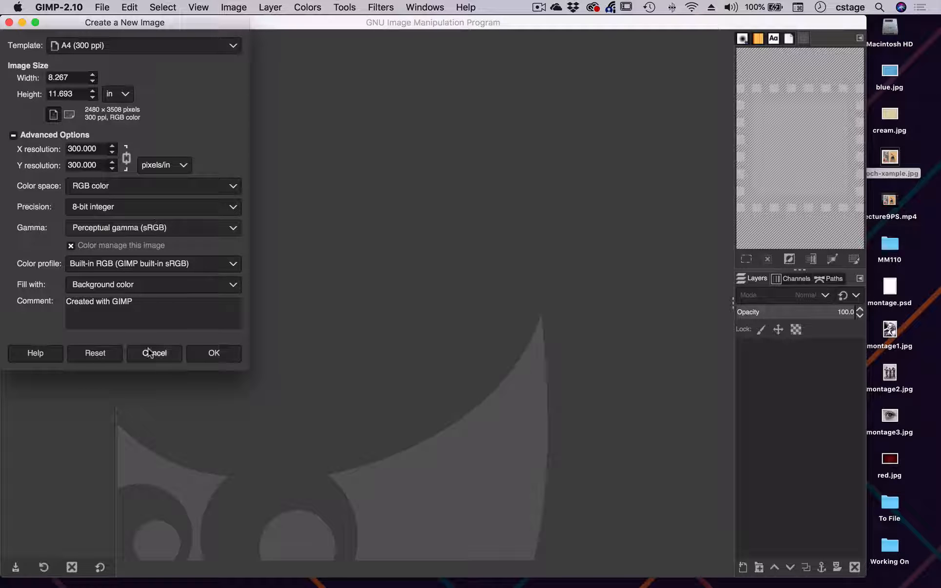
click(213, 355)
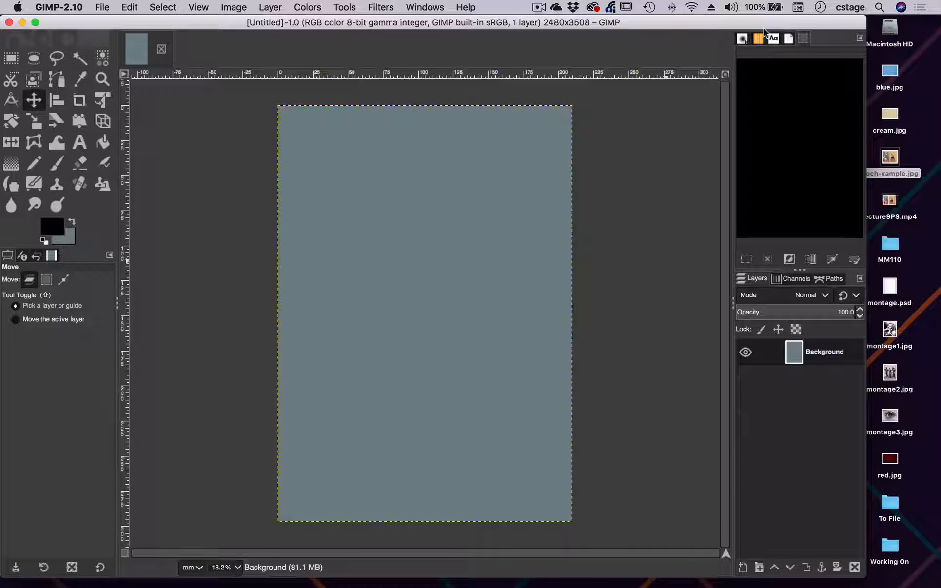
Add cream.jpg from the desktop as a layer and rotate it about -90° so it covers the portrait page.
mouse_move(816, 22)
mouse_down()
mouse_move(773, 22)
mouse_move(824, 20)
mouse_up()
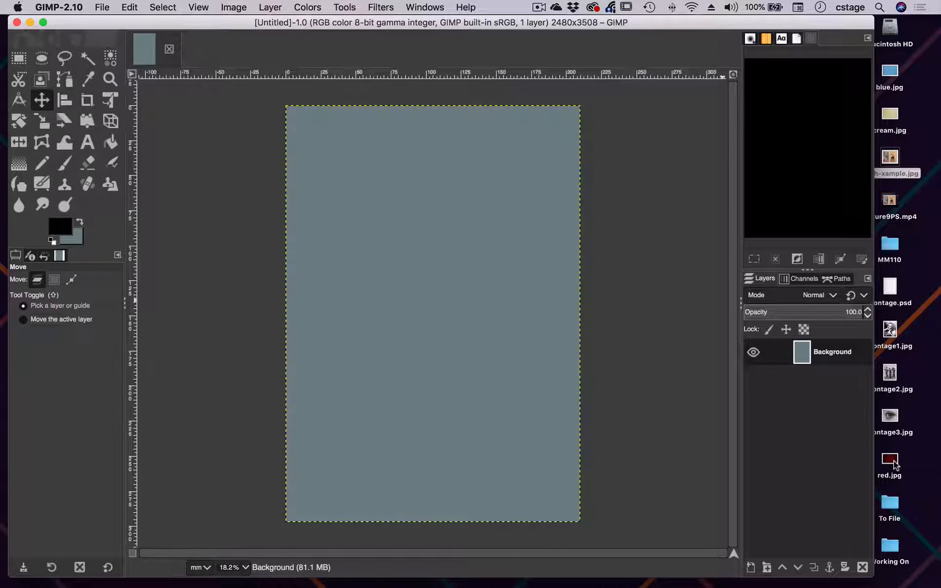
drag(890, 117, 422, 272)
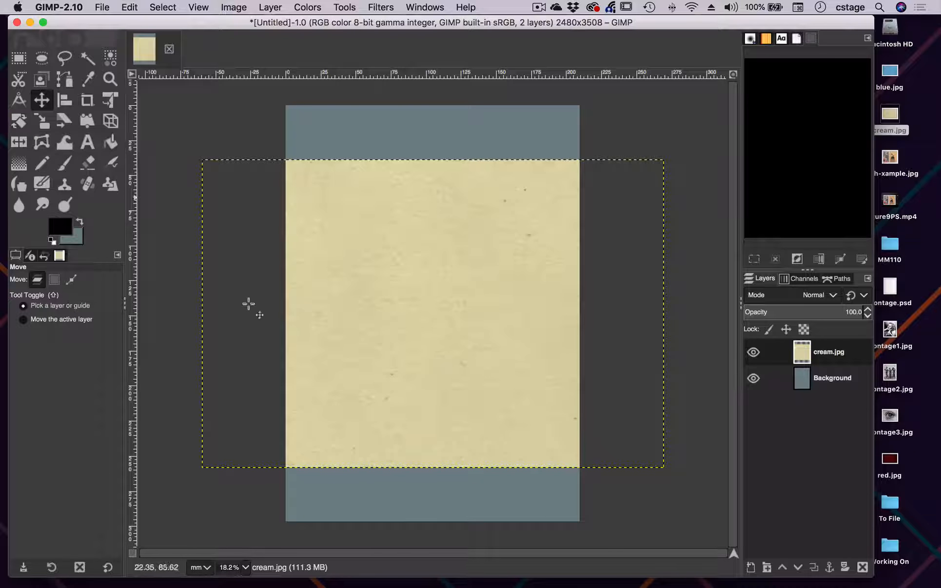
click(18, 122)
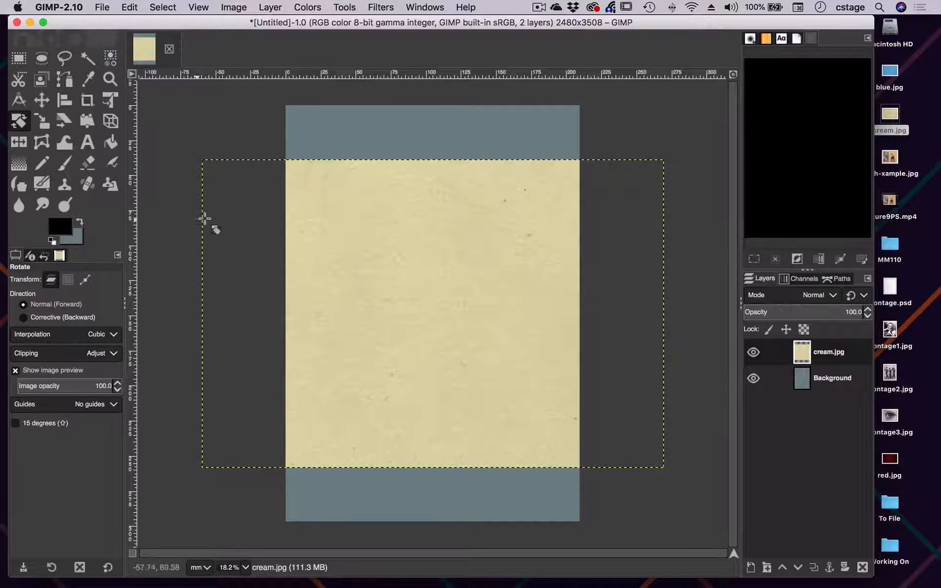
drag(204, 200, 383, 411)
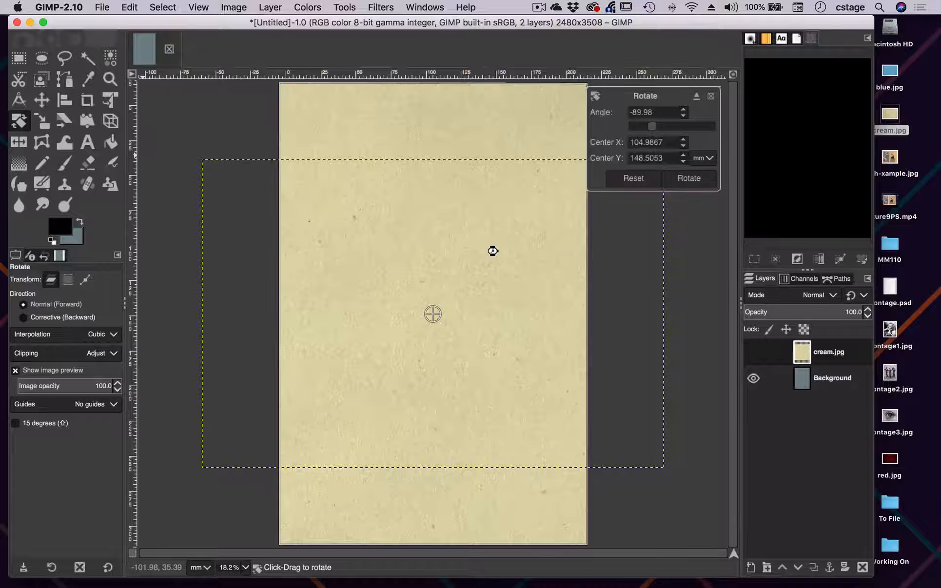
key(Return)
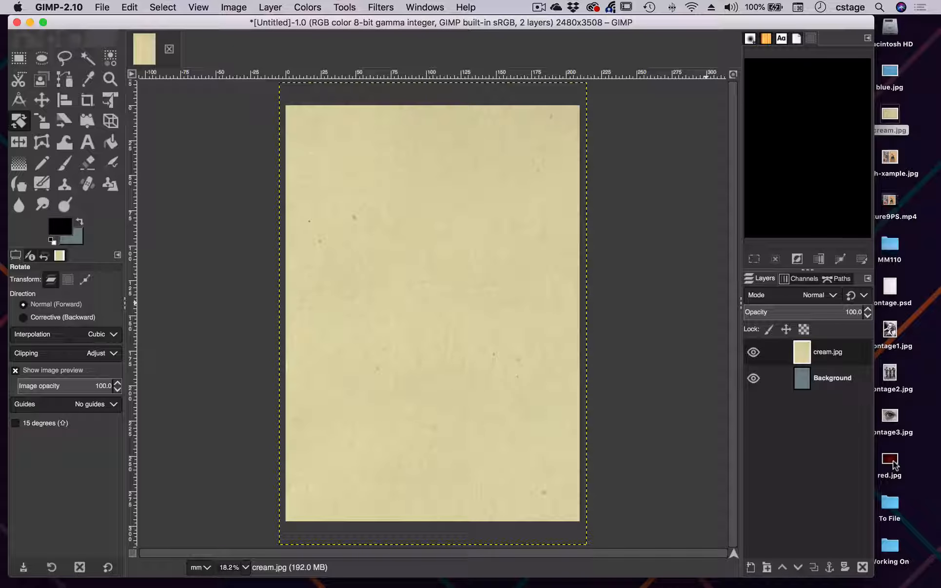
Add red.jpg as a layer, rotated about 30° and moved to the page's upper-right corner.
drag(895, 466, 622, 287)
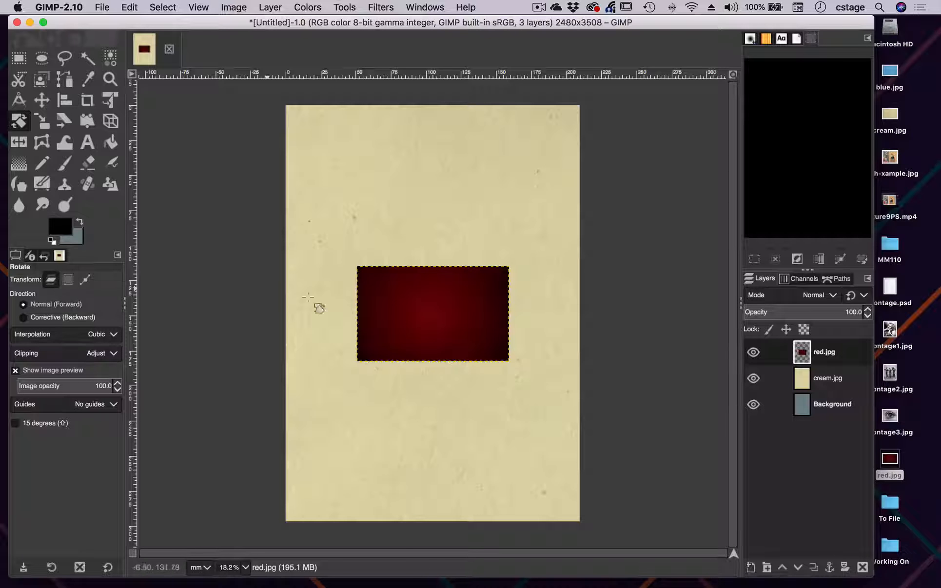
drag(360, 279, 416, 293)
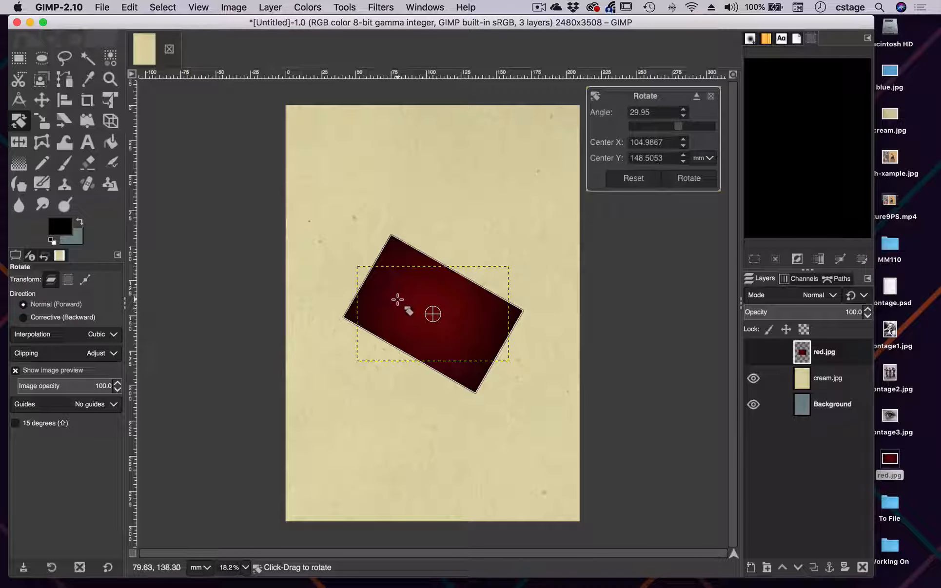
key(m)
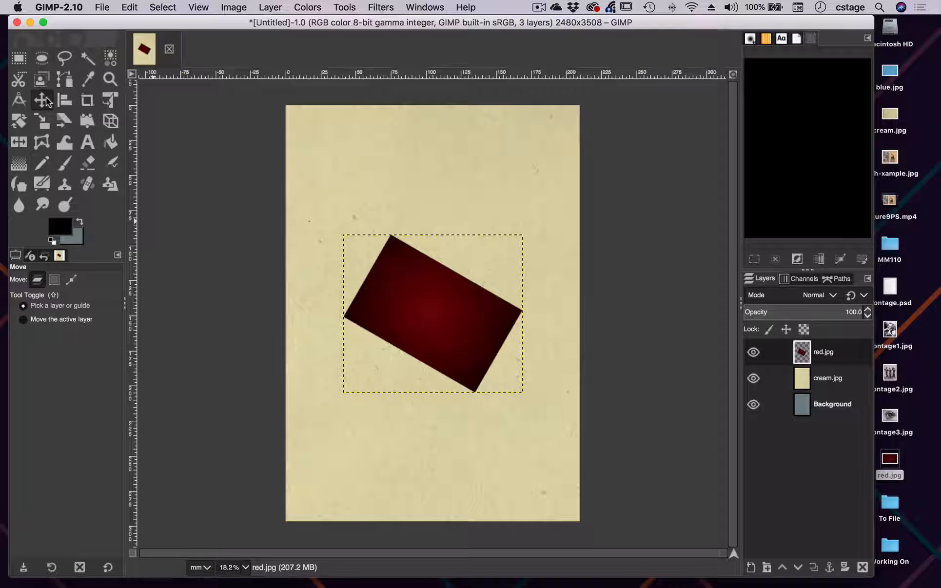
mouse_move(386, 298)
mouse_down()
mouse_move(442, 170)
mouse_move(465, 144)
mouse_up()
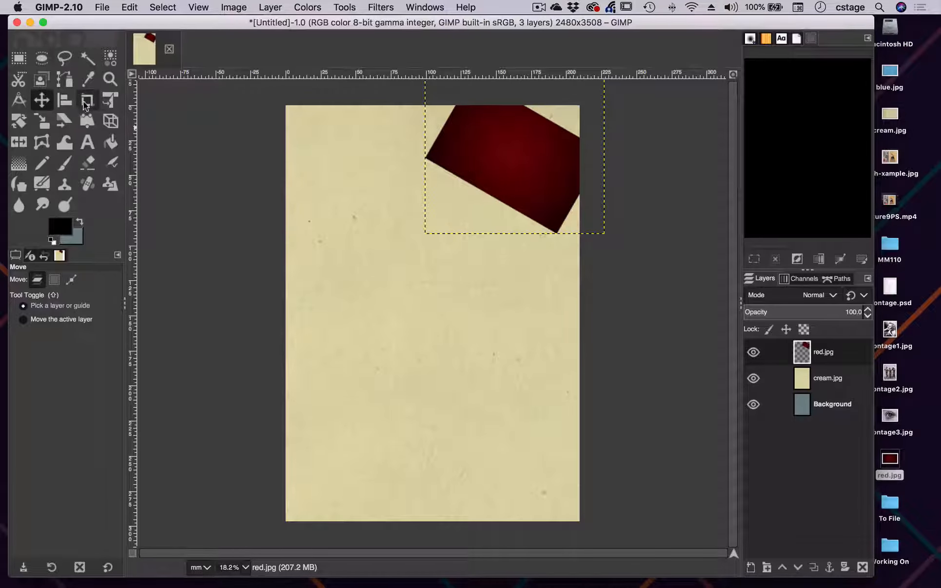
Enlarge and distort the red layer with Unified Transform so it fills the page's upper-right corner with a diagonal edge.
click(110, 101)
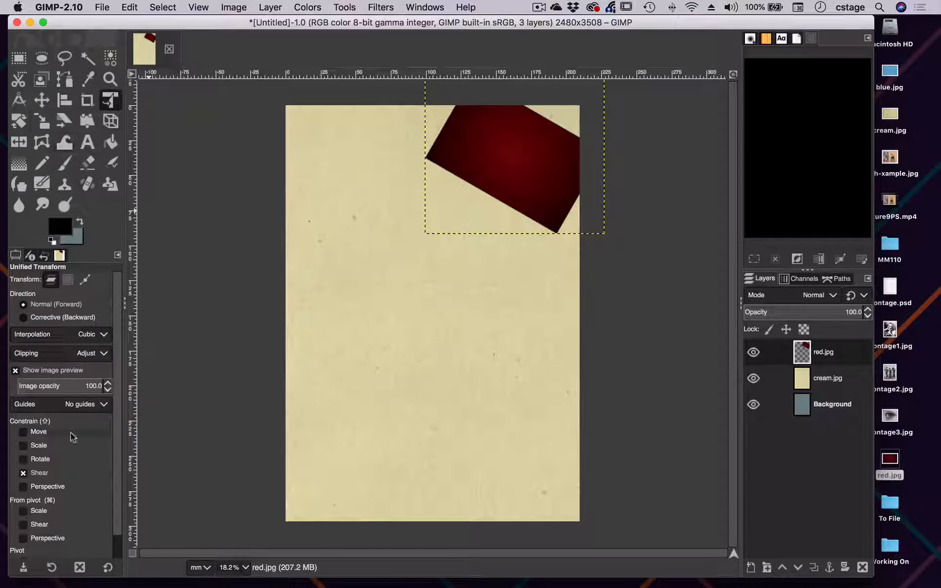
click(23, 445)
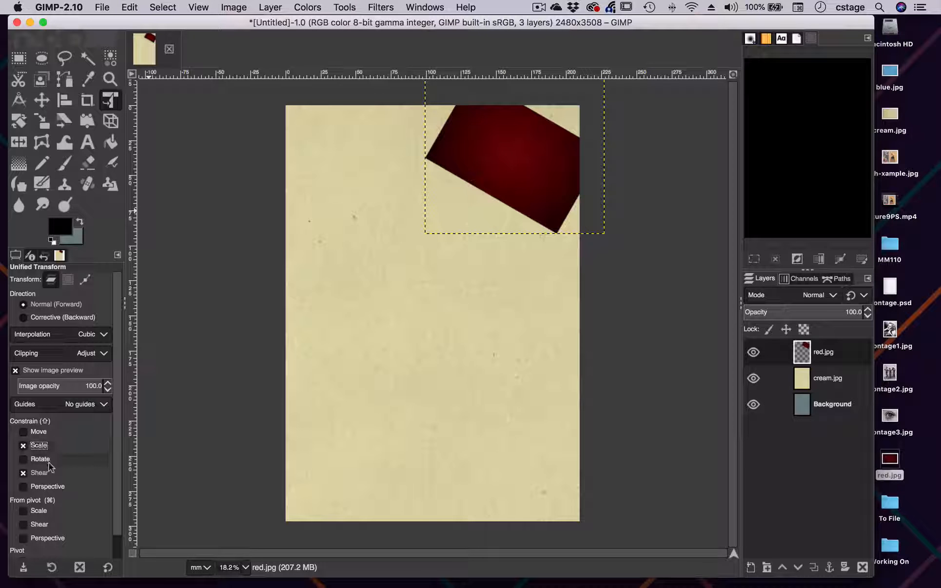
mouse_move(590, 225)
mouse_down()
mouse_move(615, 244)
mouse_move(581, 185)
mouse_move(591, 233)
mouse_up()
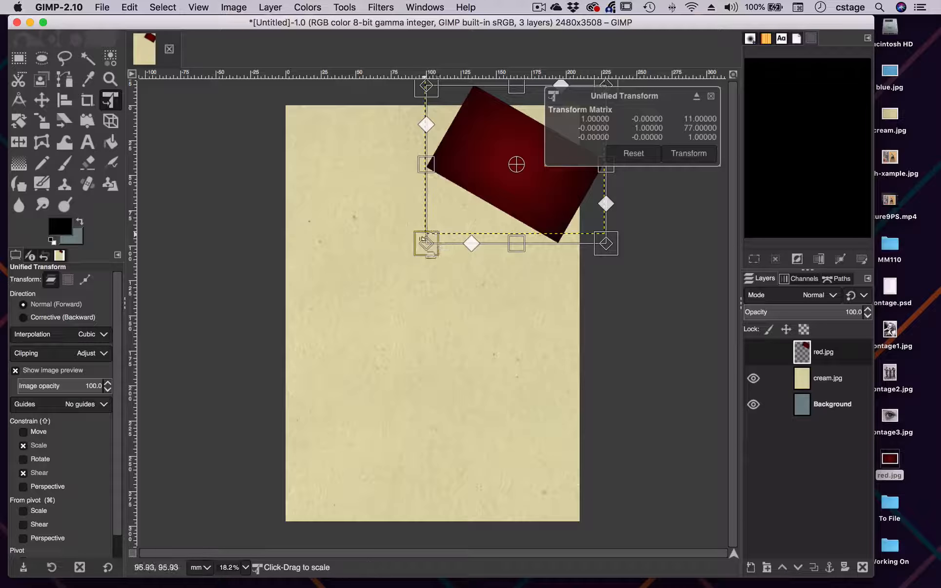
mouse_move(426, 244)
mouse_down()
mouse_move(401, 283)
mouse_move(413, 237)
mouse_up()
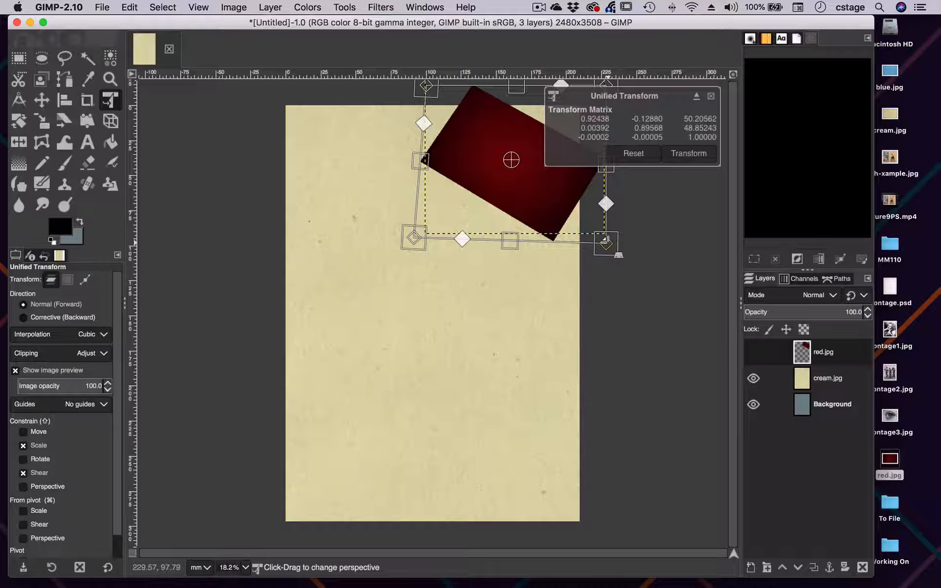
drag(605, 240, 667, 298)
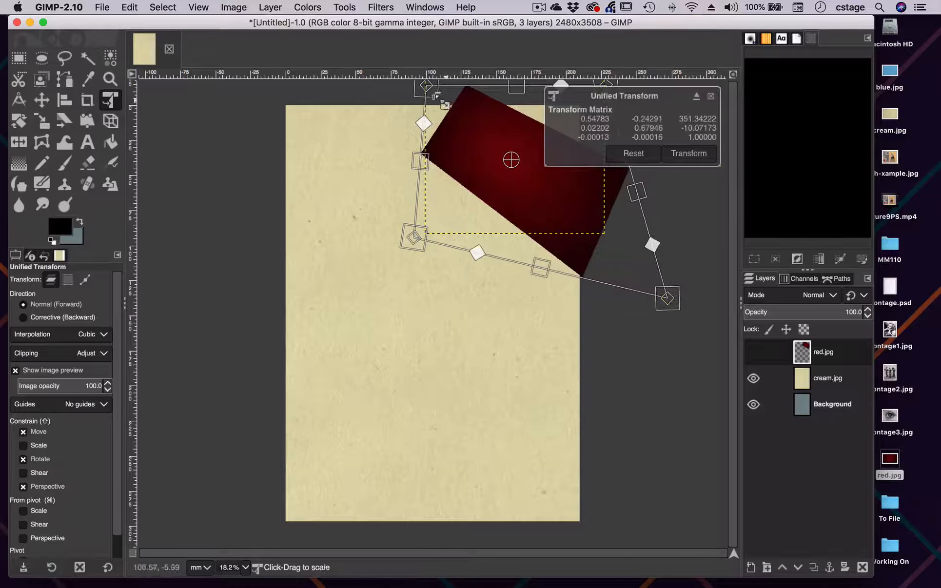
drag(435, 96, 400, 62)
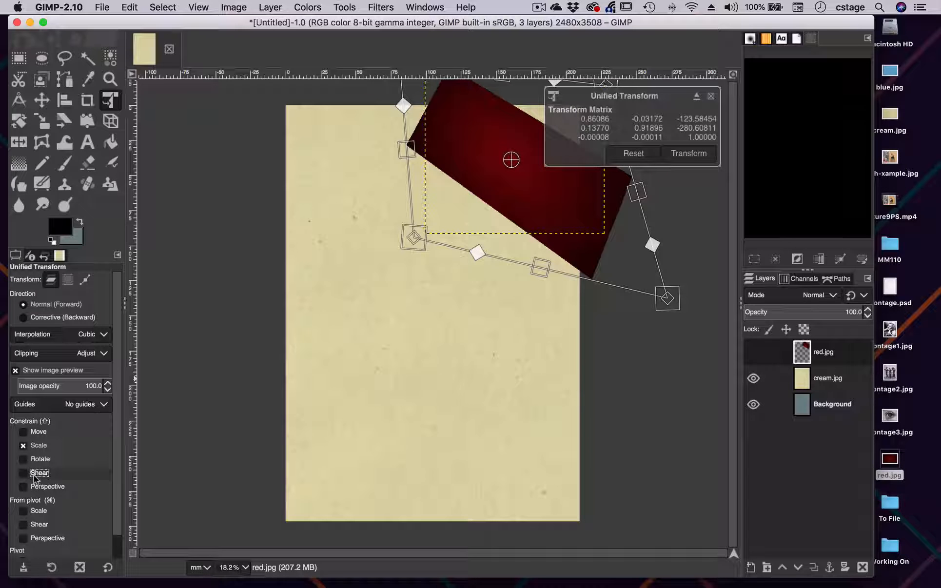
drag(414, 238, 321, 247)
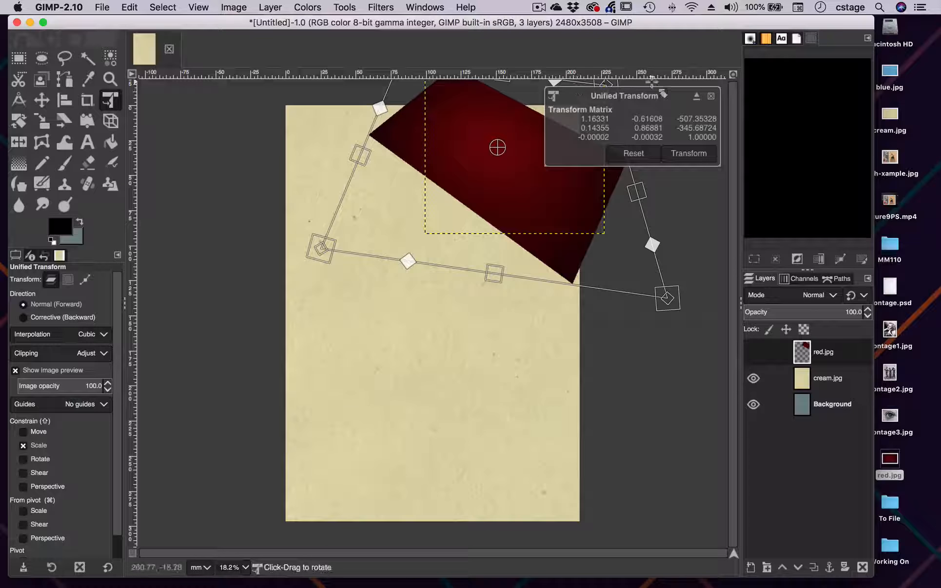
drag(637, 191, 705, 122)
mouse_move(529, 178)
mouse_down()
mouse_move(530, 146)
mouse_move(541, 163)
mouse_up()
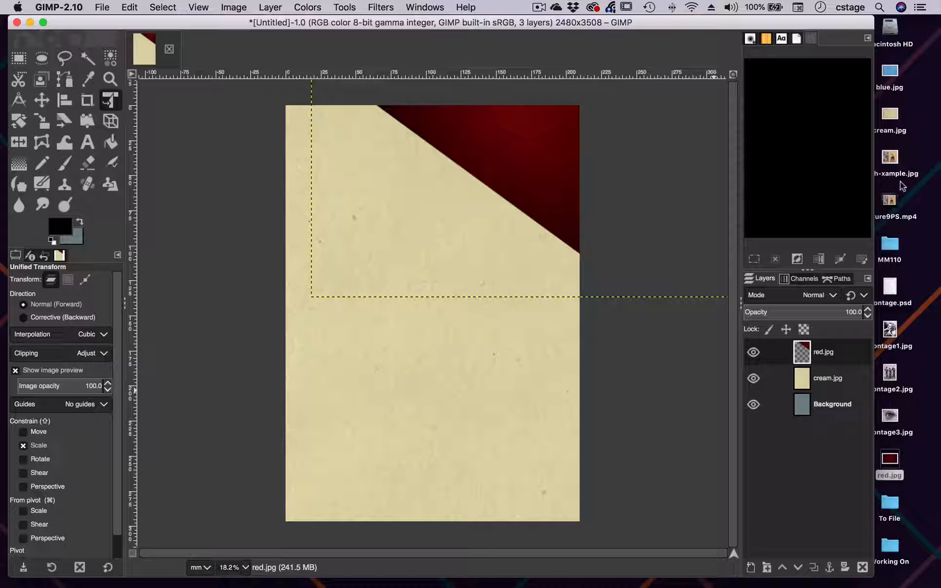
Add blue.jpg from the desktop as a layer above the red layer.
drag(896, 72, 419, 350)
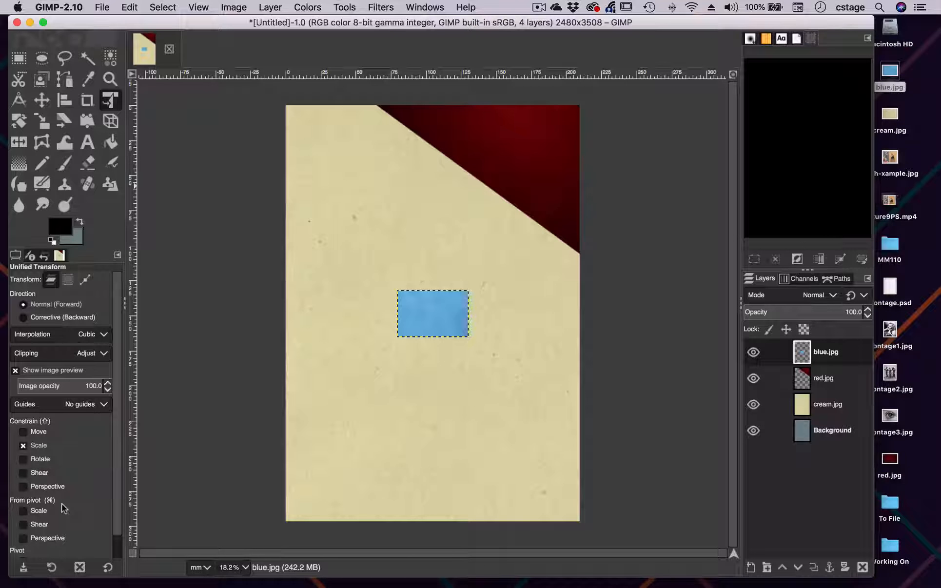
scroll(62, 503, down, 2)
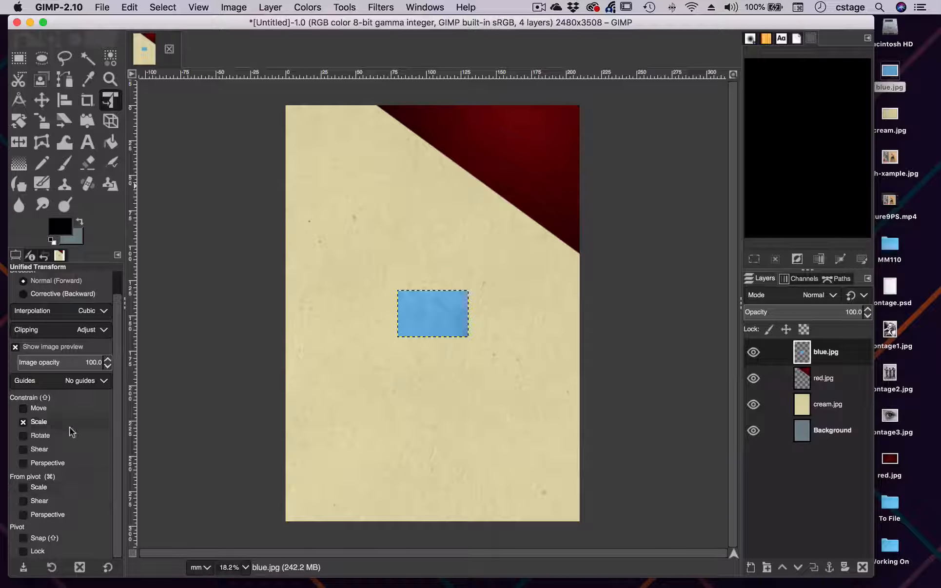
scroll(70, 426, up, 2)
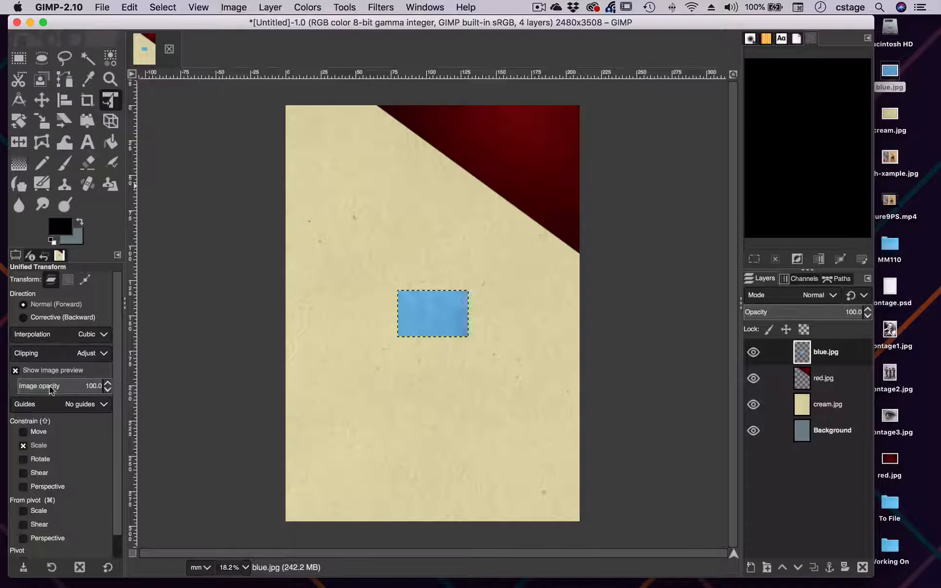
click(67, 281)
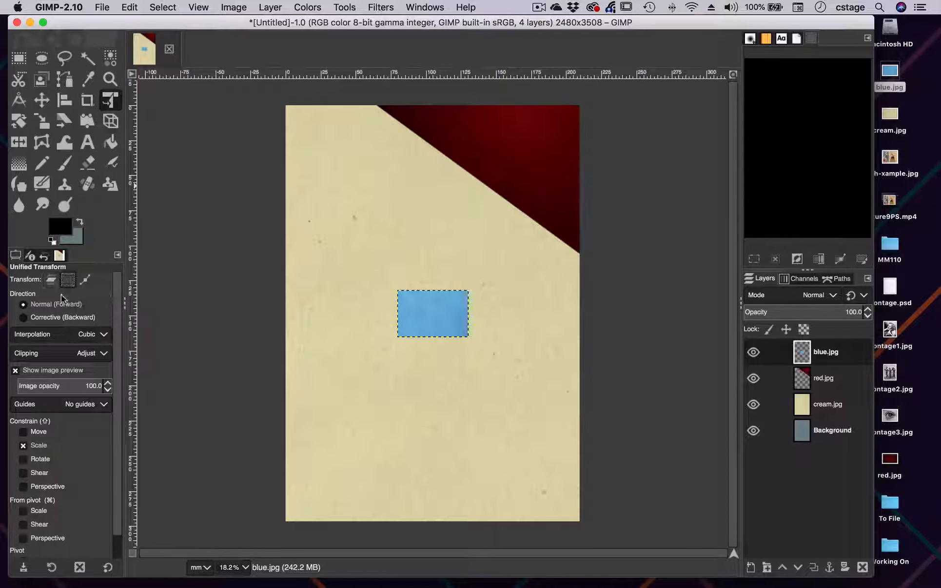
click(412, 330)
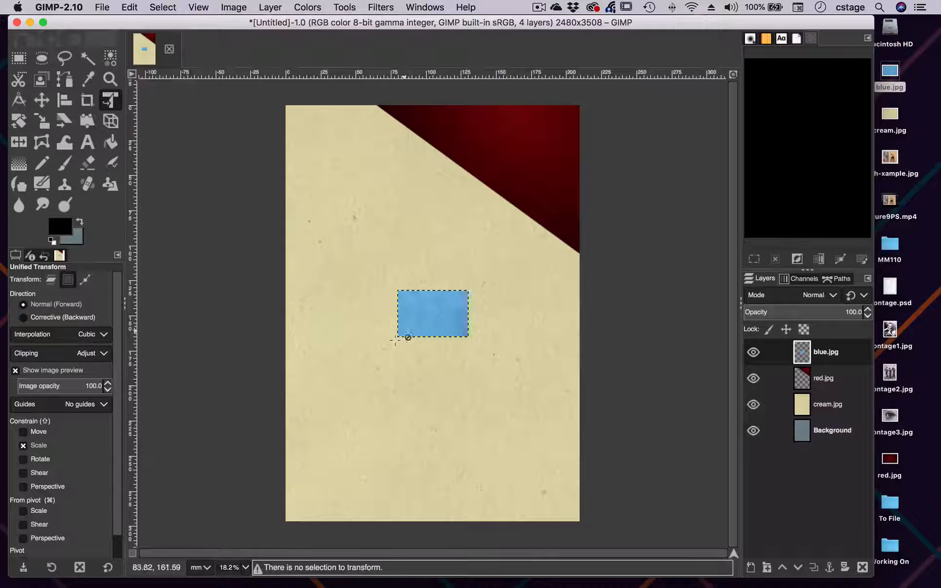
click(50, 281)
Enlarge the blue layer about 4.2 times with Unified Transform and position it over the lower part of the page.
drag(407, 332, 177, 461)
drag(276, 402, 375, 442)
mouse_move(283, 332)
mouse_down()
mouse_move(250, 319)
mouse_move(279, 323)
mouse_move(288, 338)
mouse_move(268, 315)
mouse_move(285, 334)
mouse_up()
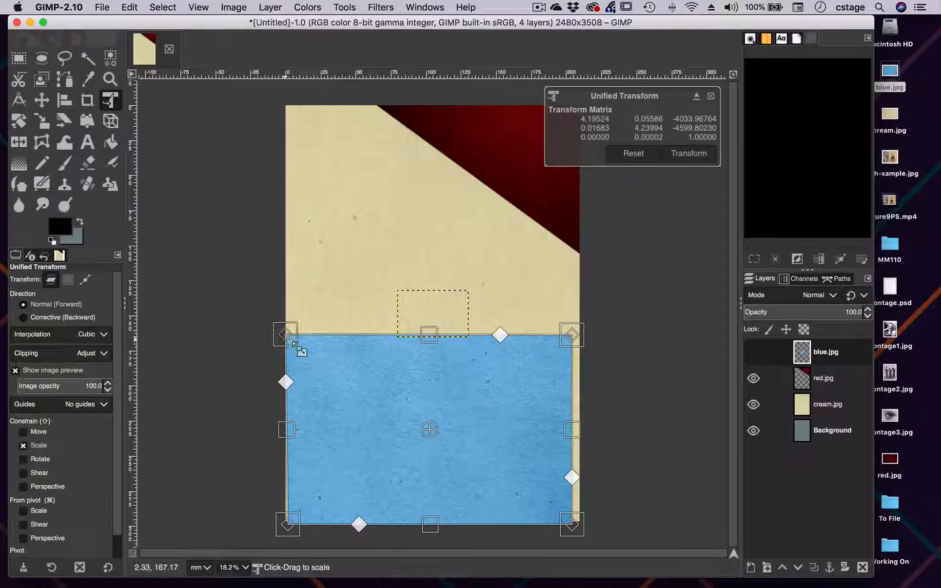
Distort the blue layer's corners so its upper edge rises toward the right and it covers the page's full width, and apply the transform.
drag(291, 340, 277, 379)
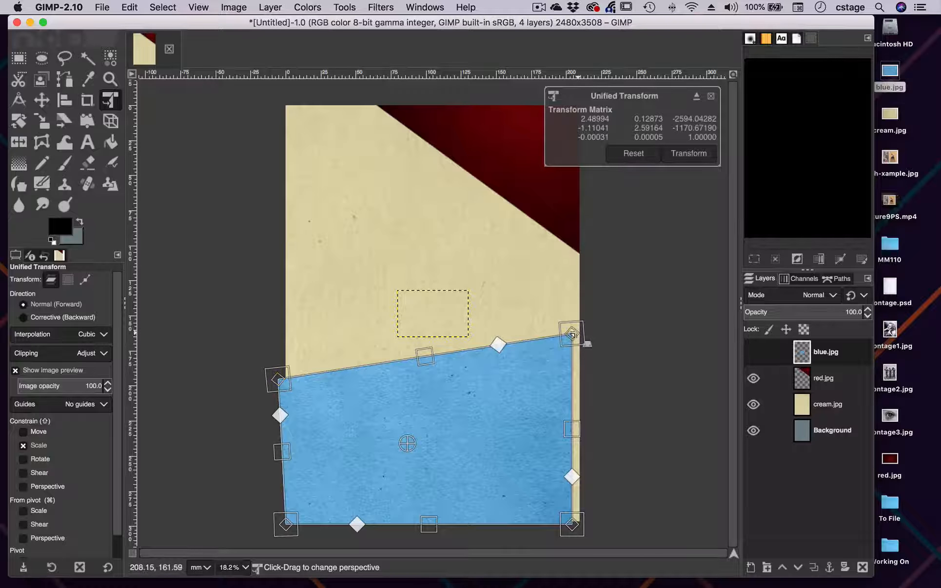
drag(572, 334, 591, 326)
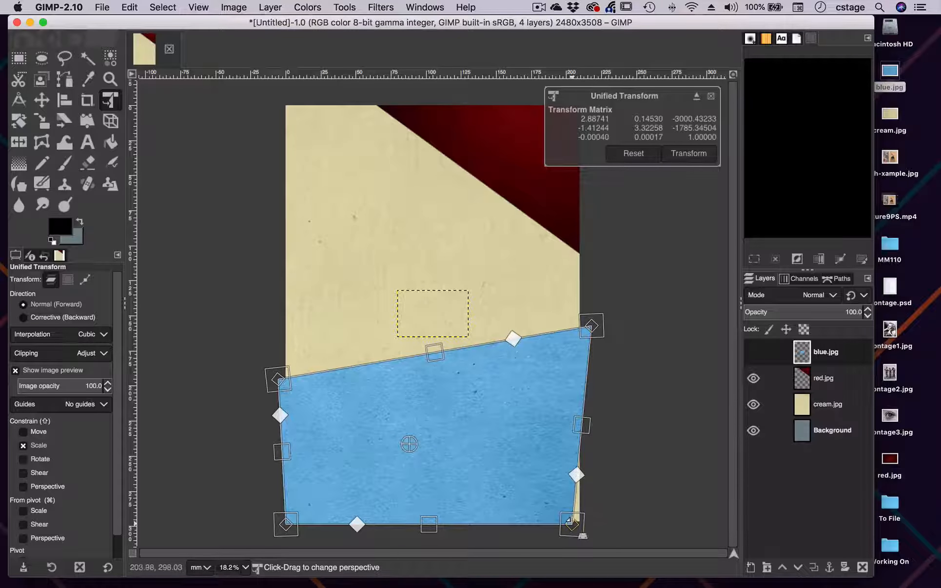
drag(572, 524, 592, 531)
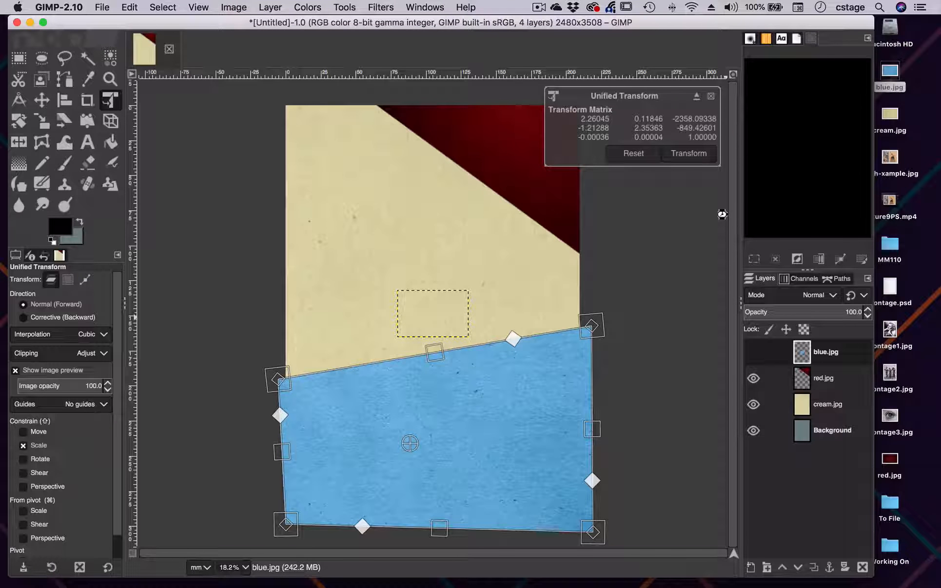
key(Return)
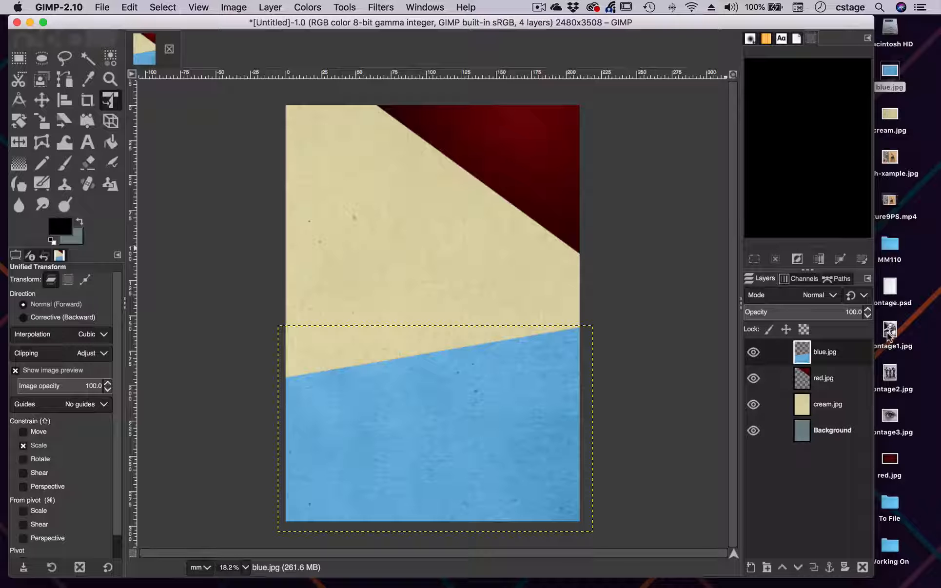
Add montage1.jpg as a layer, enlarge it about 1.73 times and move it to the page's upper right with Unified Transform.
drag(888, 335, 399, 255)
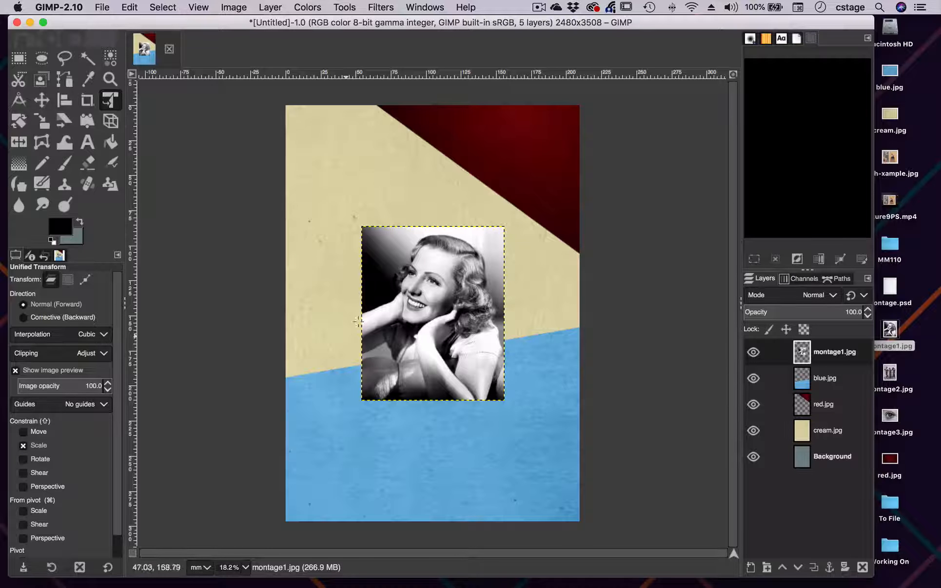
click(372, 377)
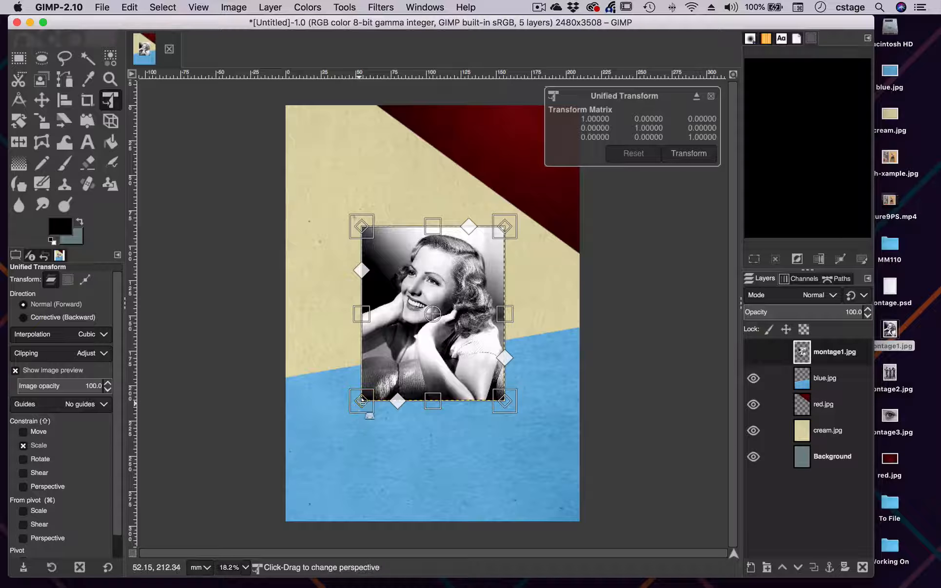
drag(350, 412, 291, 483)
drag(252, 456, 186, 485)
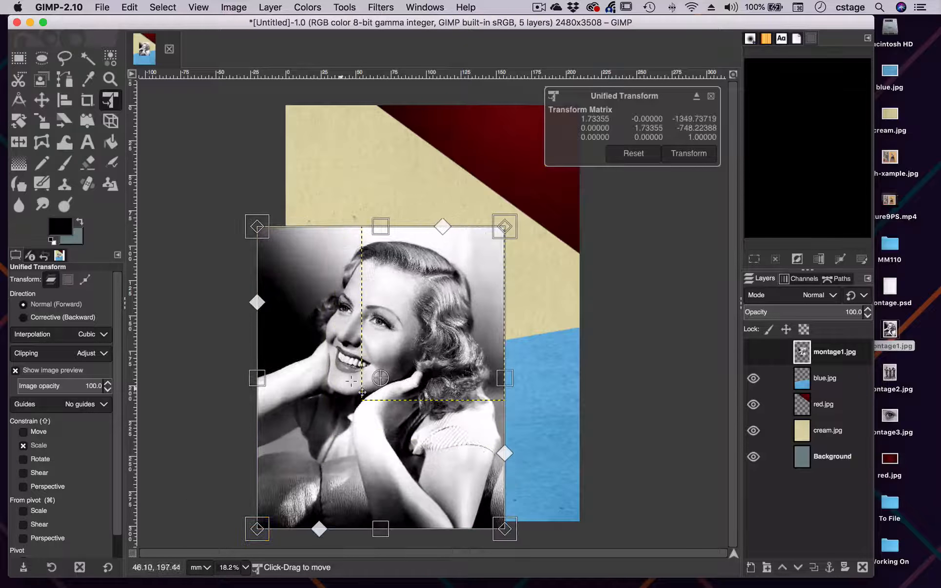
drag(318, 386, 396, 250)
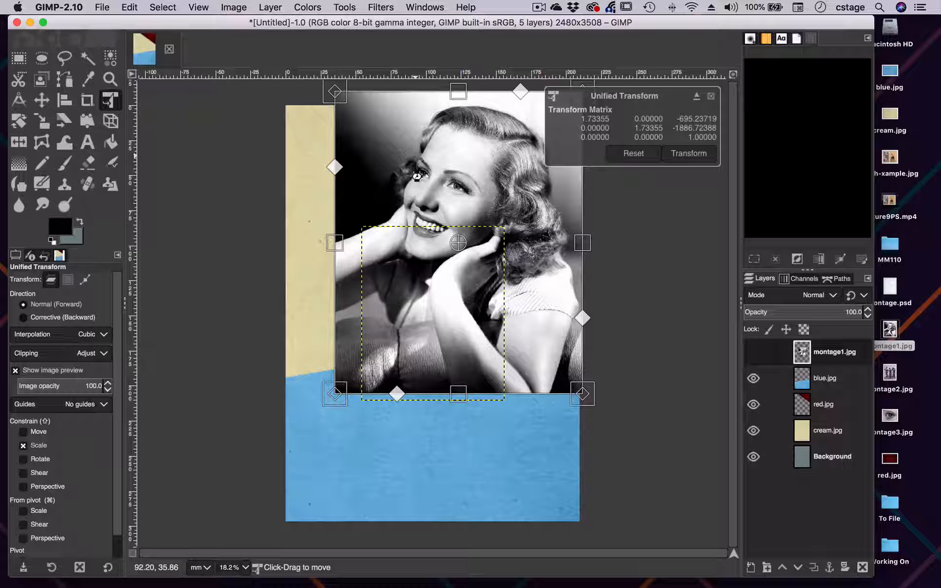
key(Return)
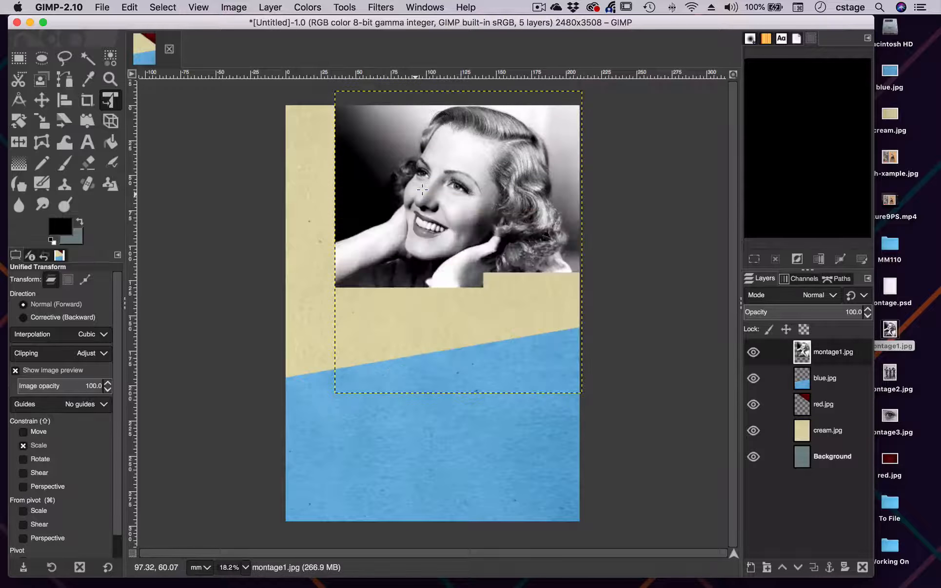
Raise the red layer to the top of the layer stack and reposition the montage1.jpg portrait so the face shows below the red edge.
click(844, 403)
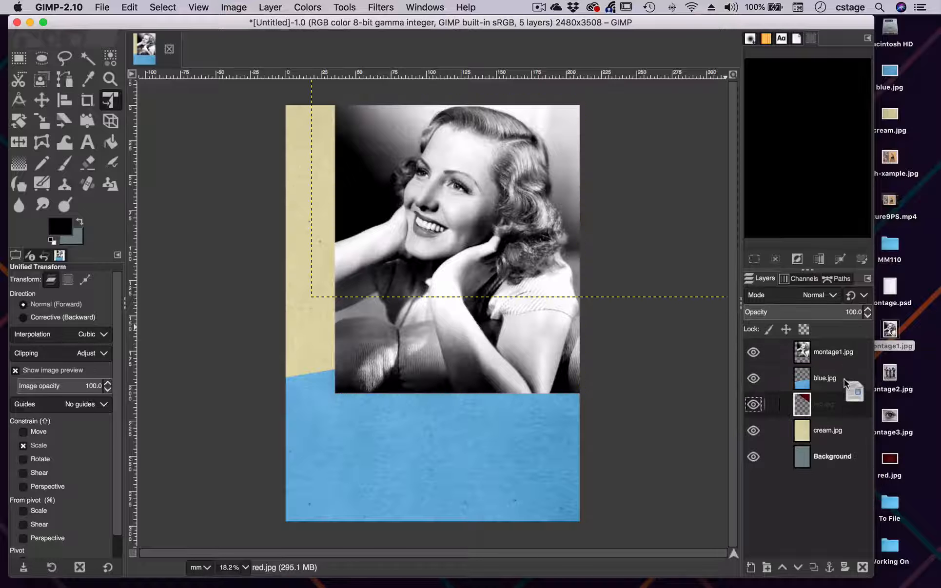
drag(839, 350, 836, 341)
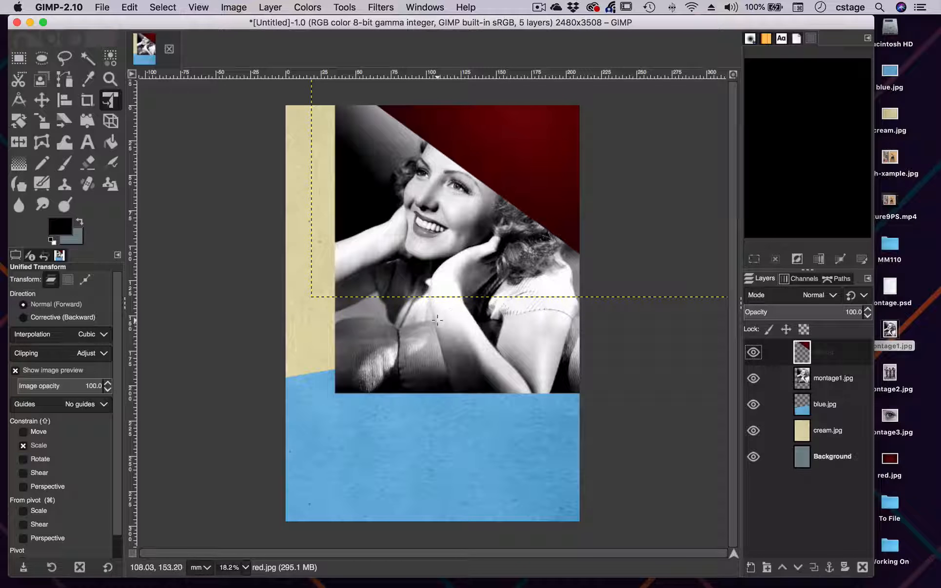
click(825, 379)
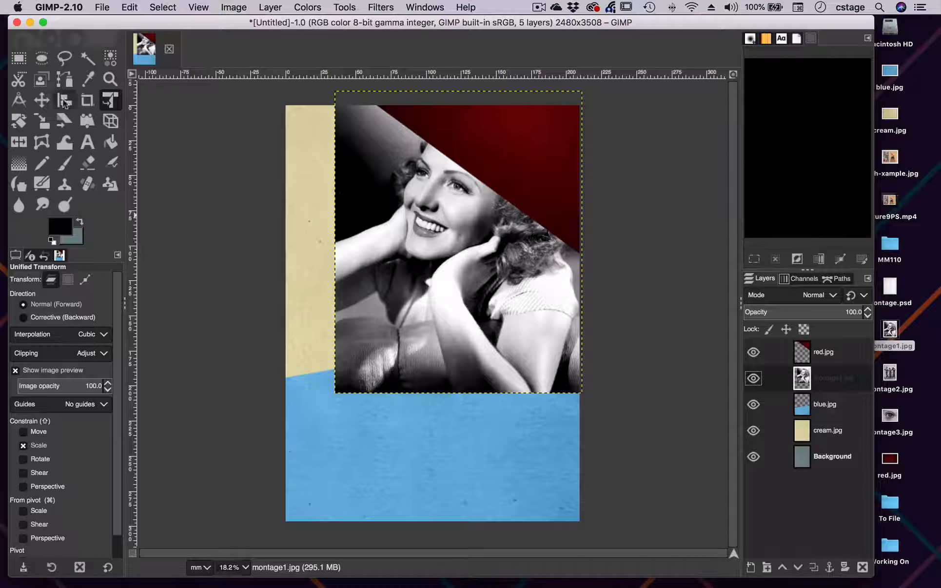
click(41, 100)
mouse_move(391, 294)
mouse_down()
mouse_move(405, 262)
mouse_move(396, 283)
mouse_up()
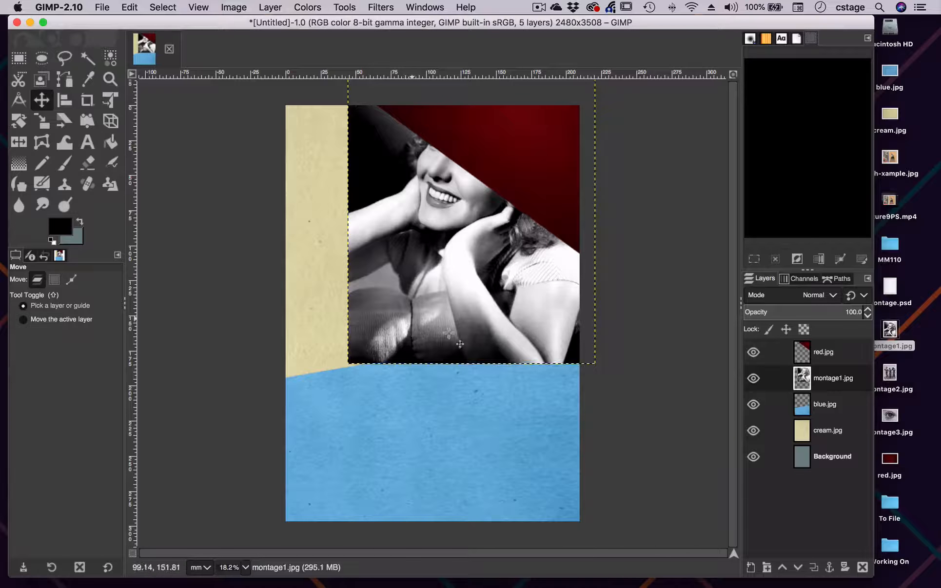
drag(424, 277, 397, 297)
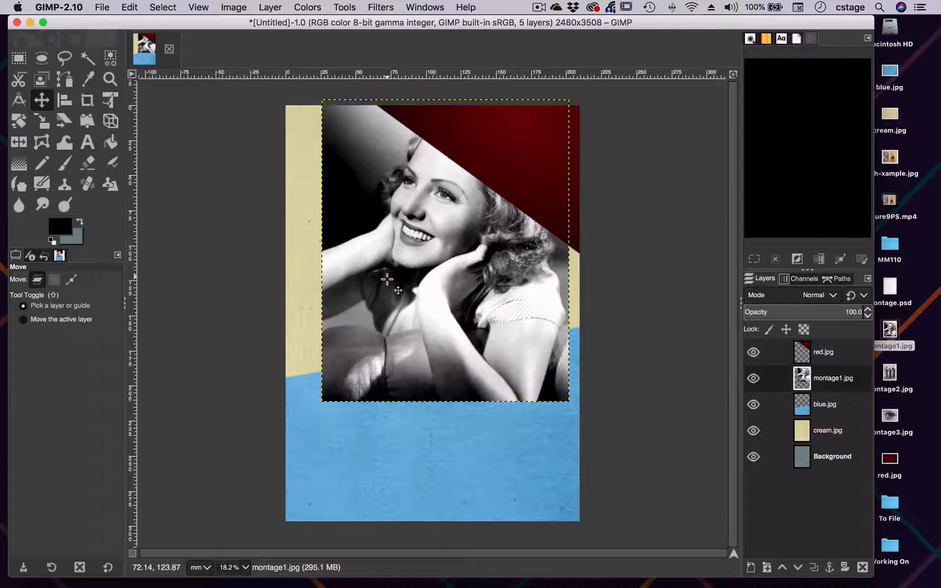
Outline the woman's head and hair on the montage1.jpg layer with a Free Select selection.
click(65, 60)
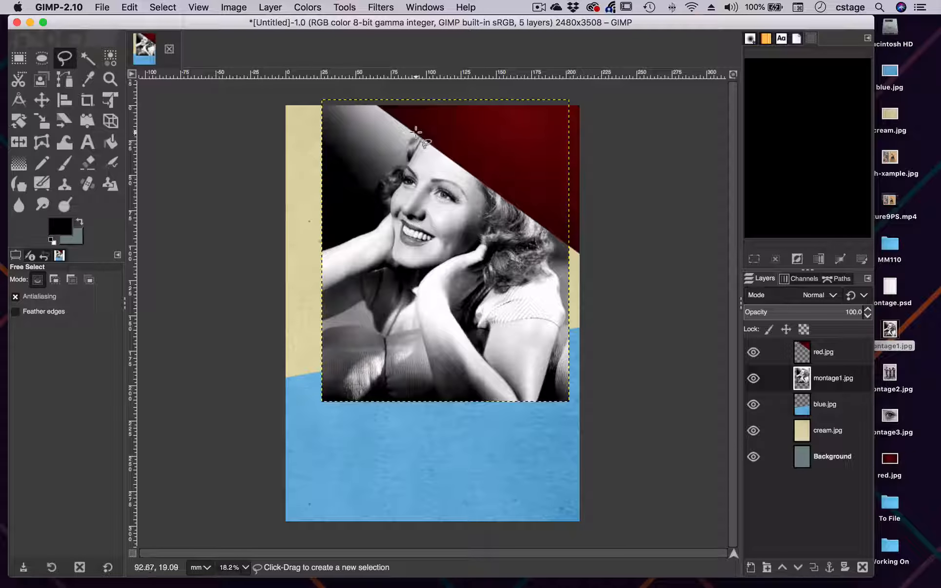
mouse_move(418, 129)
mouse_down()
mouse_move(374, 202)
mouse_move(394, 240)
mouse_move(395, 265)
mouse_move(421, 273)
mouse_move(485, 245)
mouse_move(491, 284)
mouse_move(559, 273)
mouse_move(555, 187)
mouse_move(484, 128)
mouse_move(418, 129)
mouse_up()
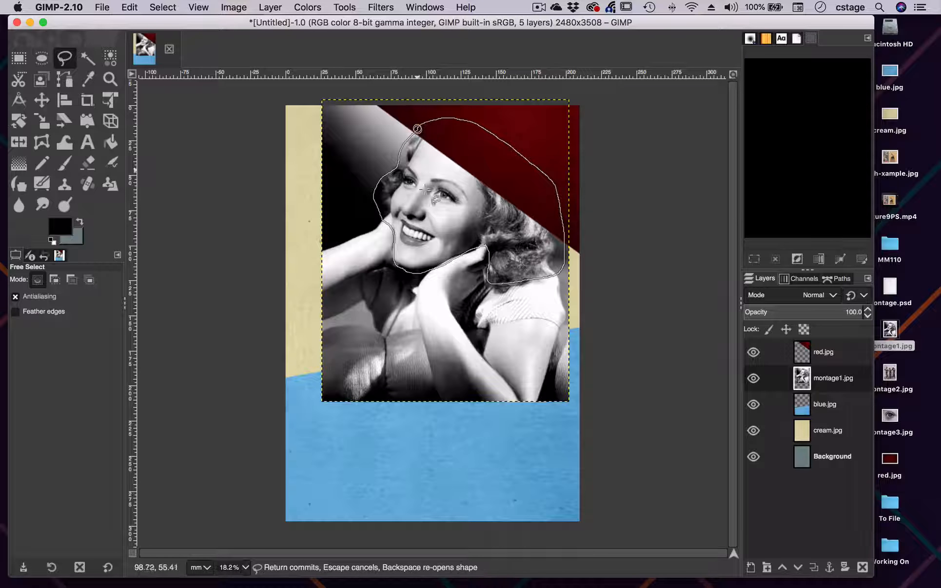
key(Return)
key(m)
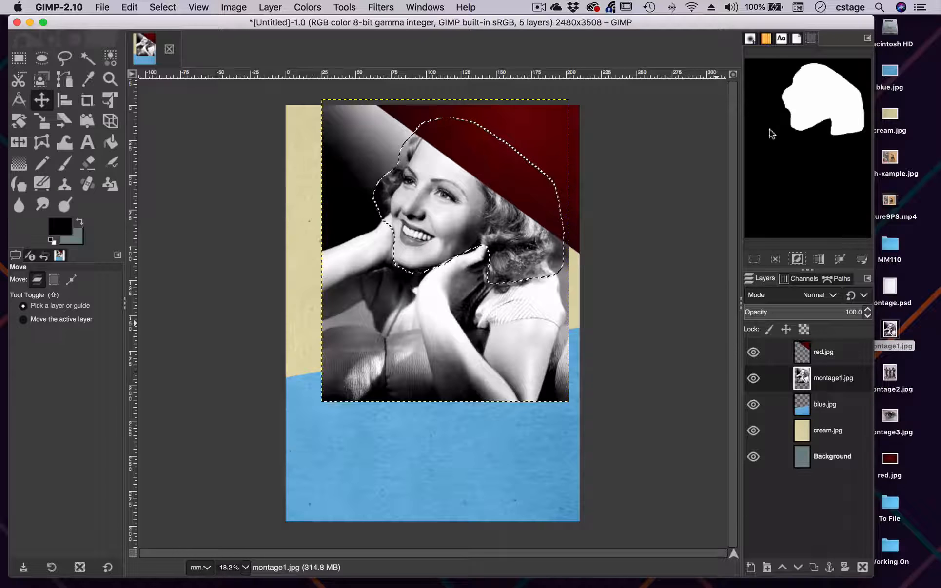
Invert the selection, clear everything around the head on the montage1.jpg layer, and remove the selection.
click(798, 260)
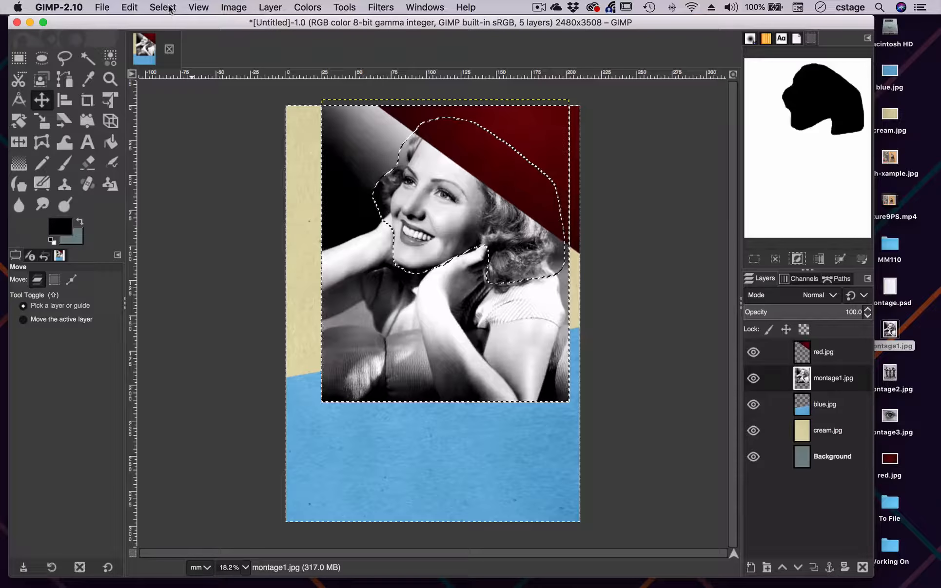
click(132, 7)
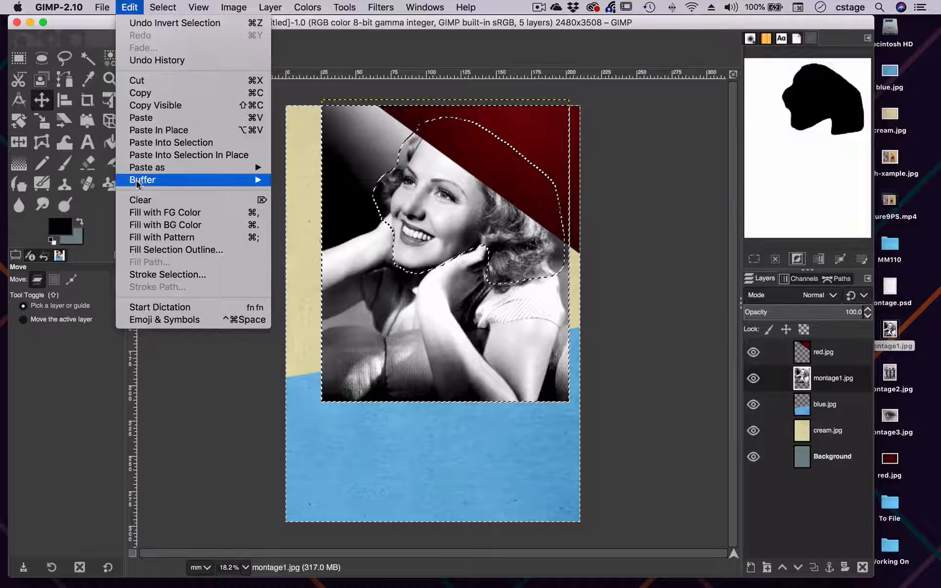
click(136, 199)
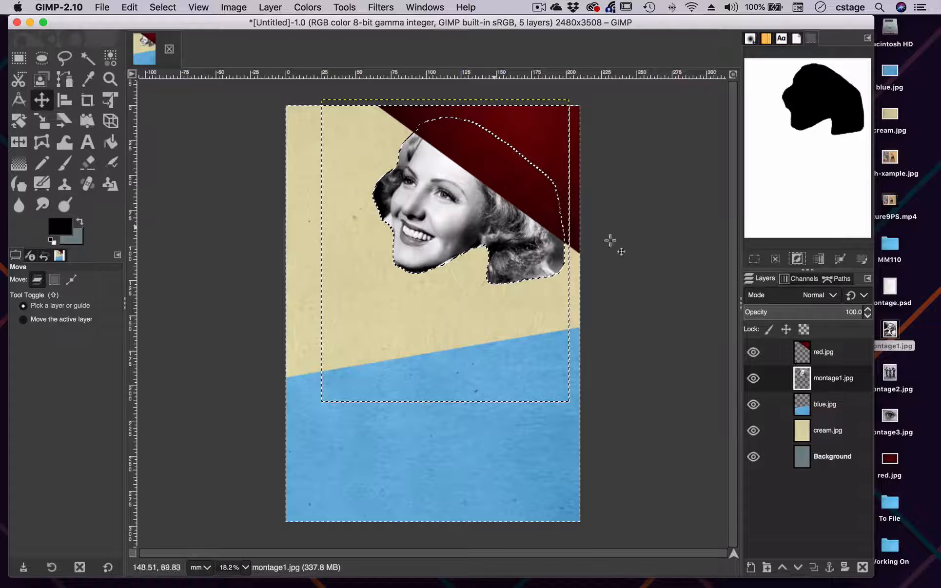
click(774, 261)
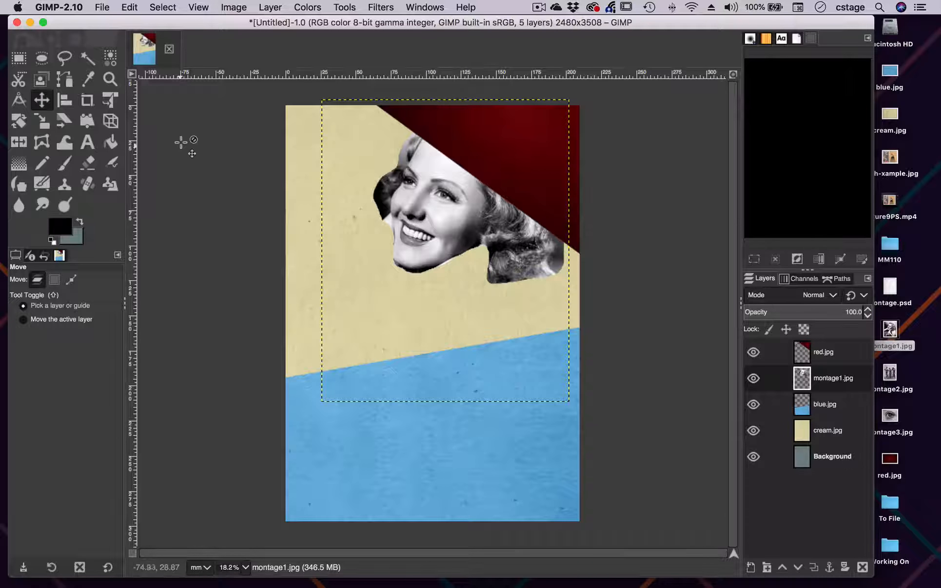
Enlarge the cut-out head about 1.39 times and move it up and right so the red shape cuts diagonally across the eyes.
drag(432, 218, 445, 196)
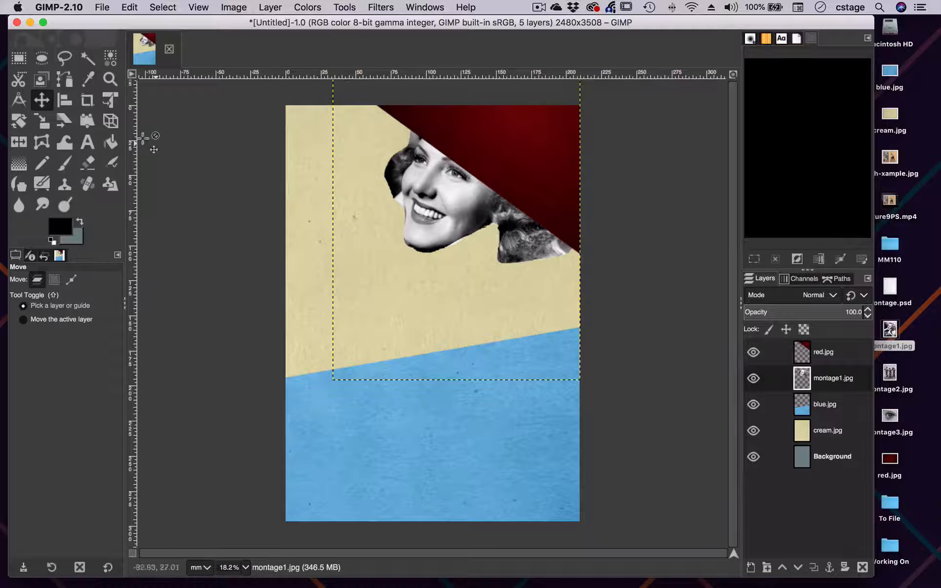
click(110, 100)
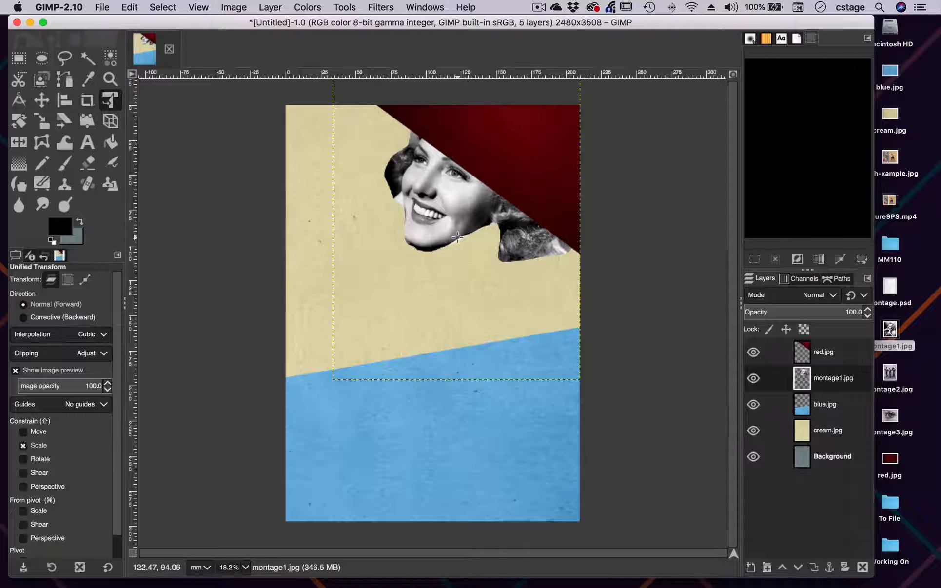
click(439, 217)
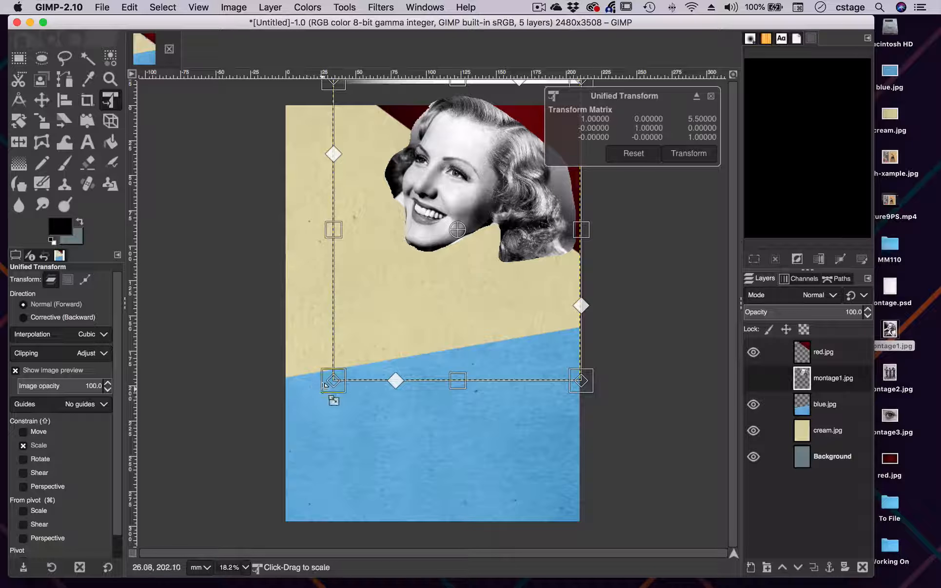
drag(331, 386, 215, 505)
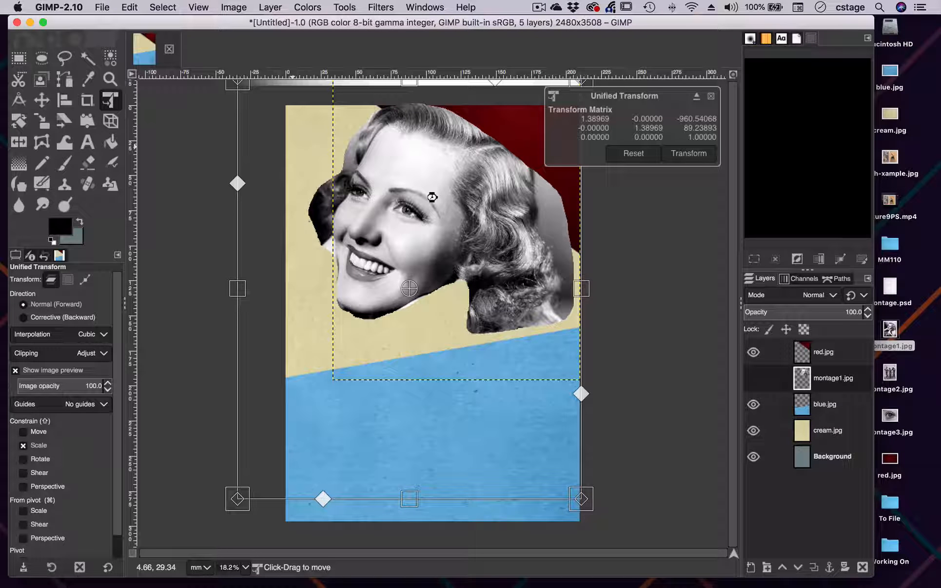
key(Return)
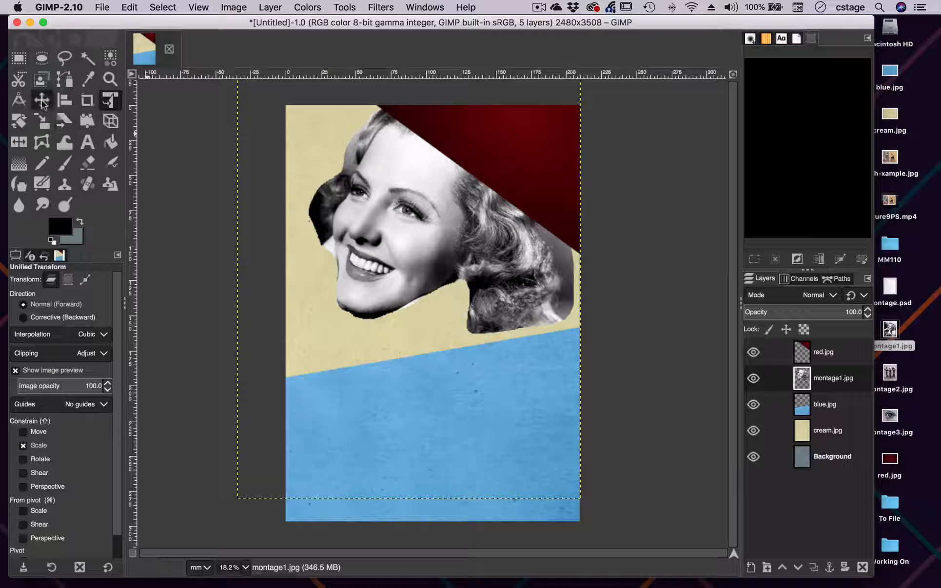
click(41, 100)
drag(407, 241, 447, 216)
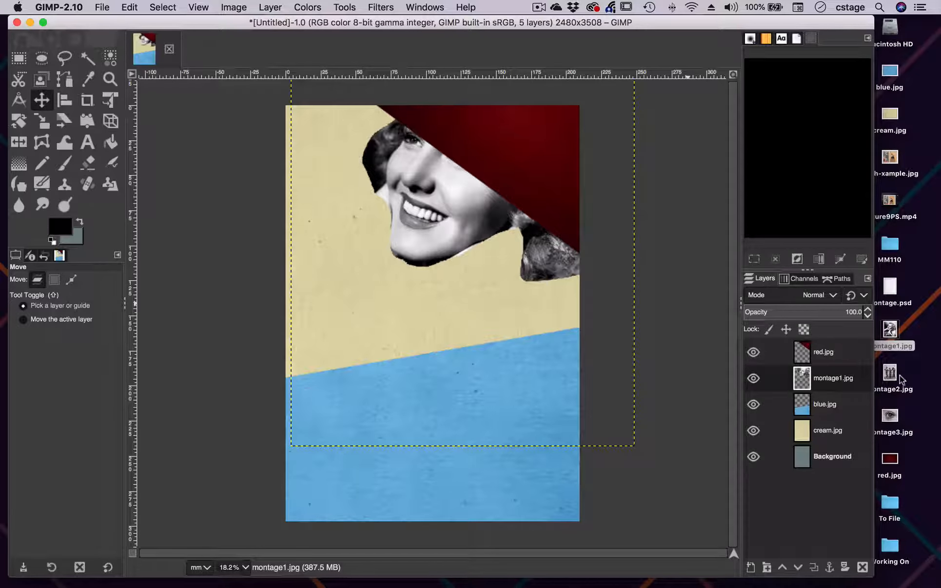
Add montage2.jpg as a layer, enlarge it about twice with Unified Transform, and tilt it about 17° counter-clockwise.
drag(569, 328, 446, 331)
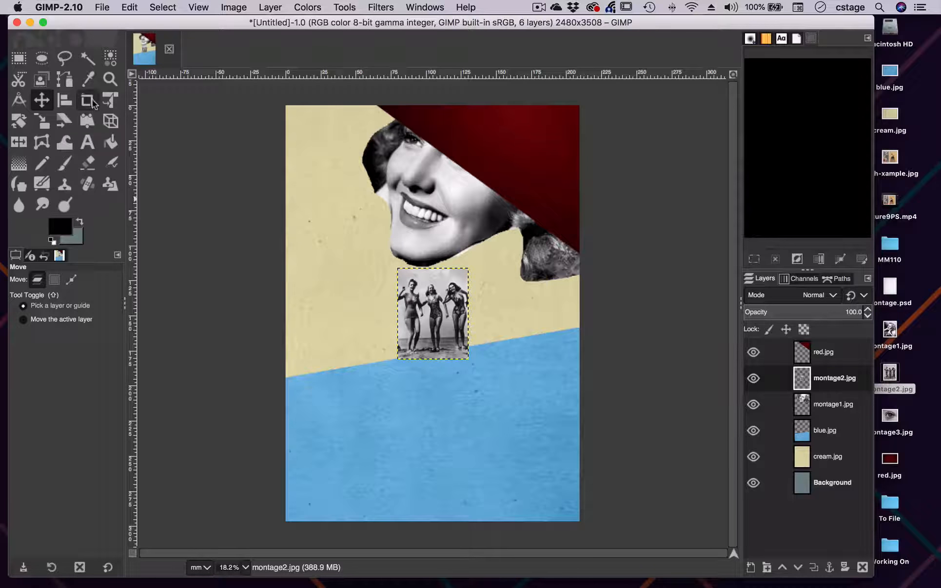
click(110, 100)
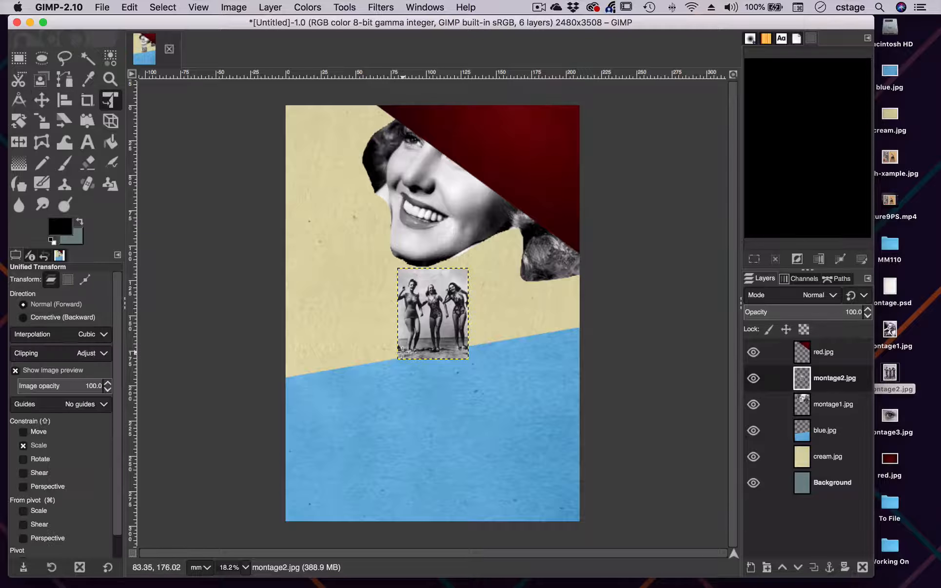
click(417, 335)
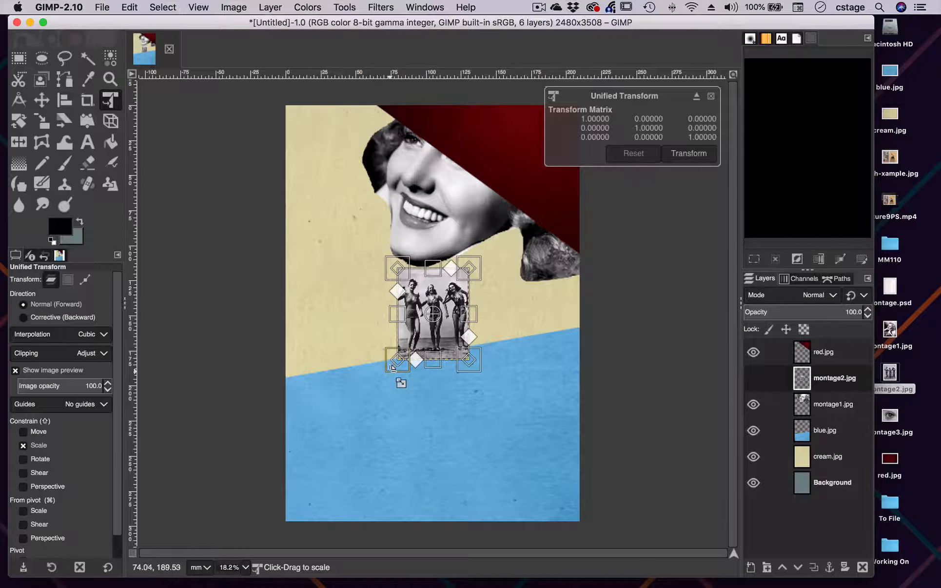
drag(398, 369, 313, 454)
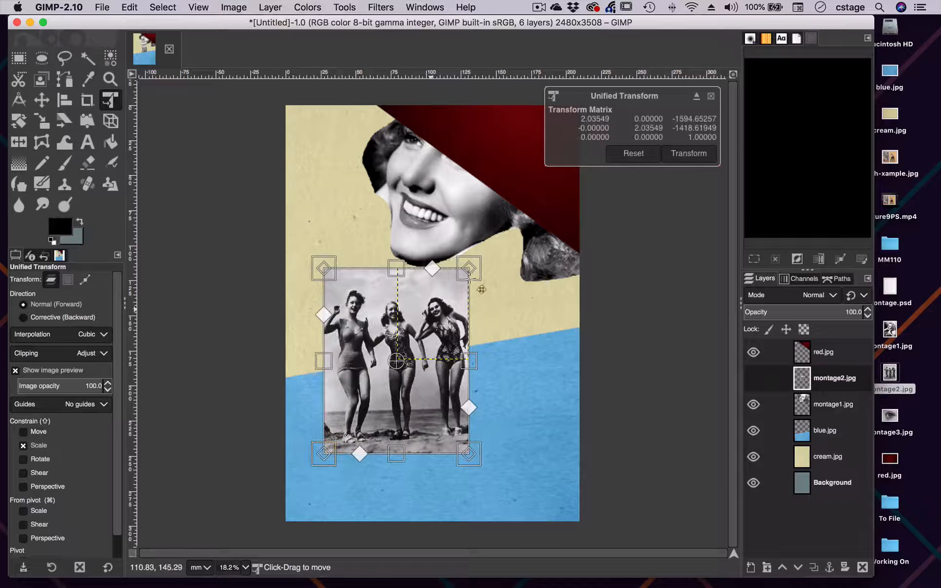
drag(479, 256, 451, 219)
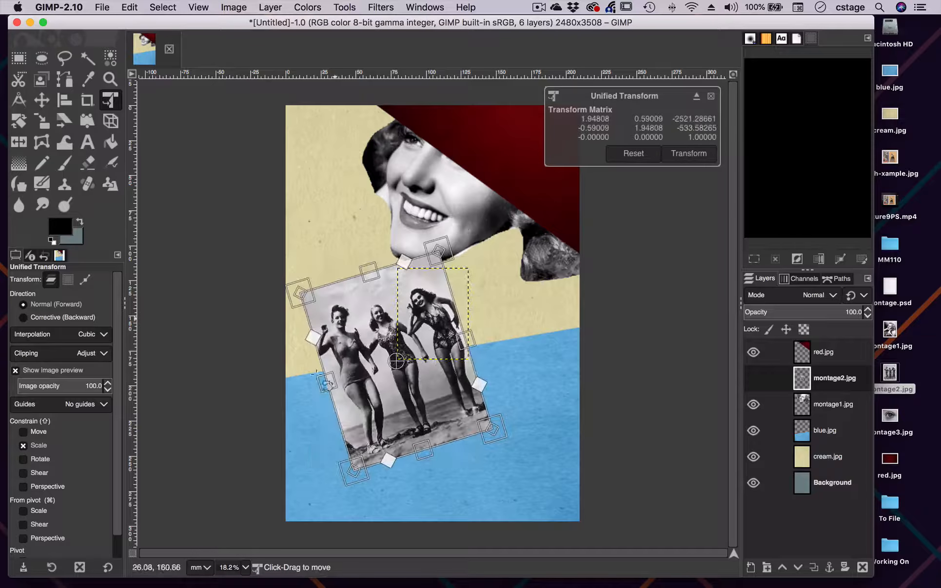
Enlarge the tilted montage2.jpg photo to about 3.5 times its original size, bring the first woman's body beneath the face, and apply the transform.
drag(352, 485, 277, 535)
drag(319, 432, 489, 314)
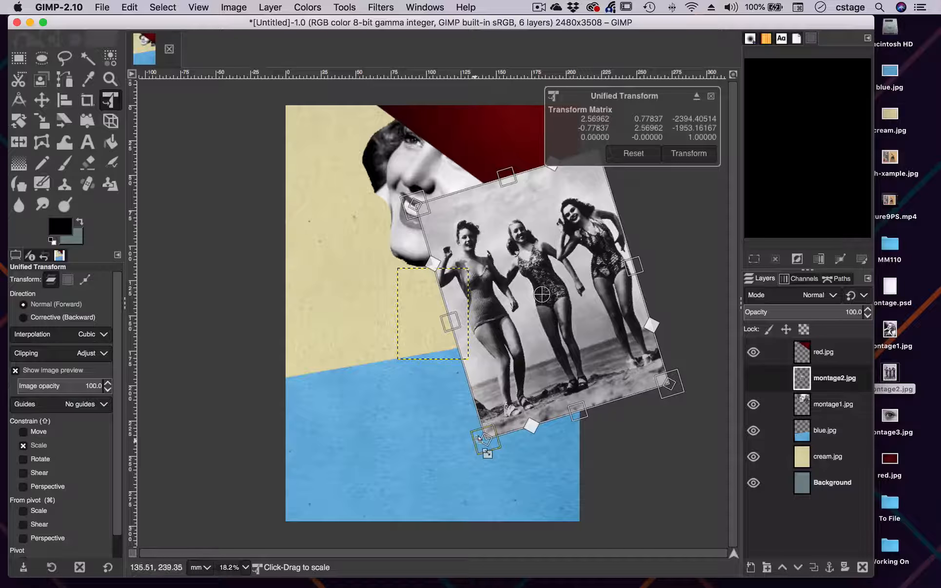
drag(483, 448, 452, 525)
drag(468, 443, 514, 414)
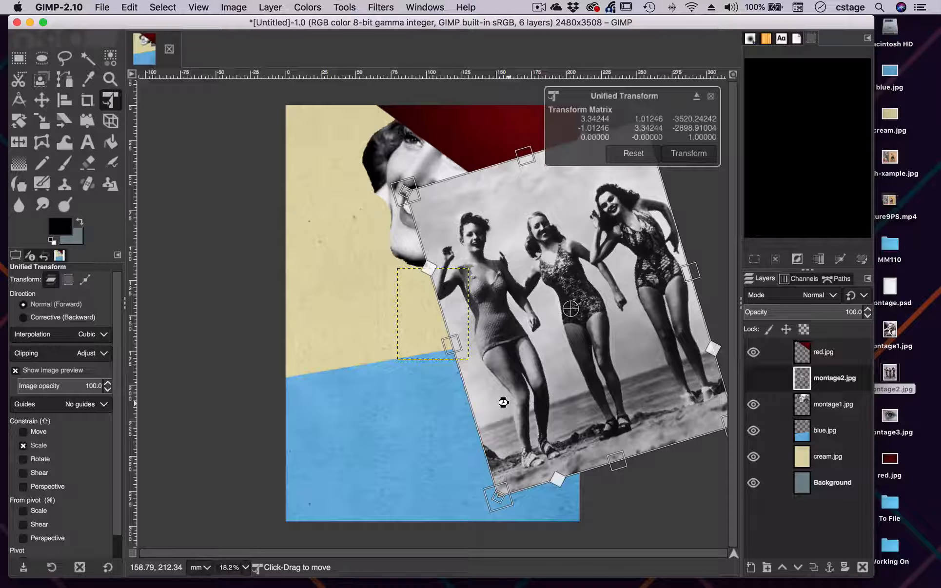
key(Return)
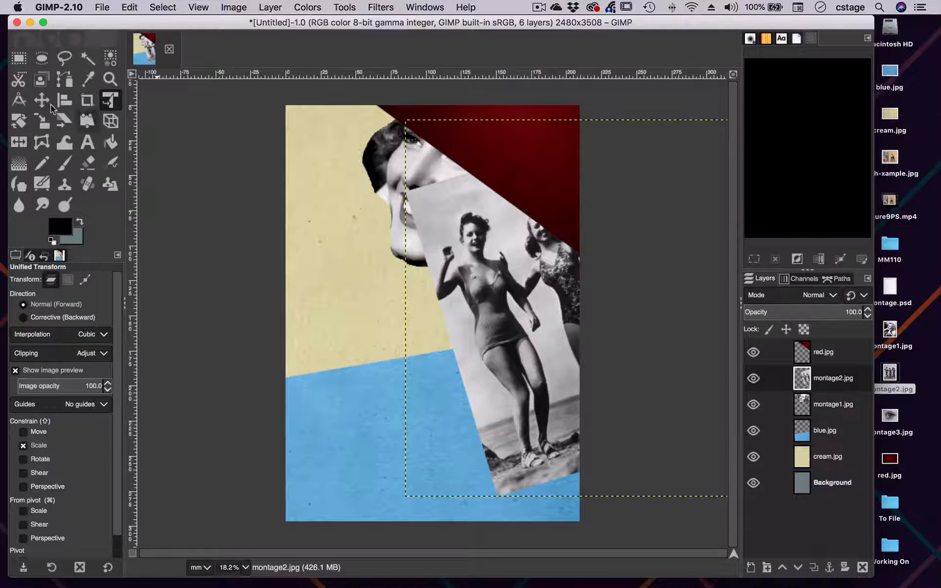
Outline the first woman's body on the montage2.jpg layer with a Free Select selection, leaving out her head.
click(64, 58)
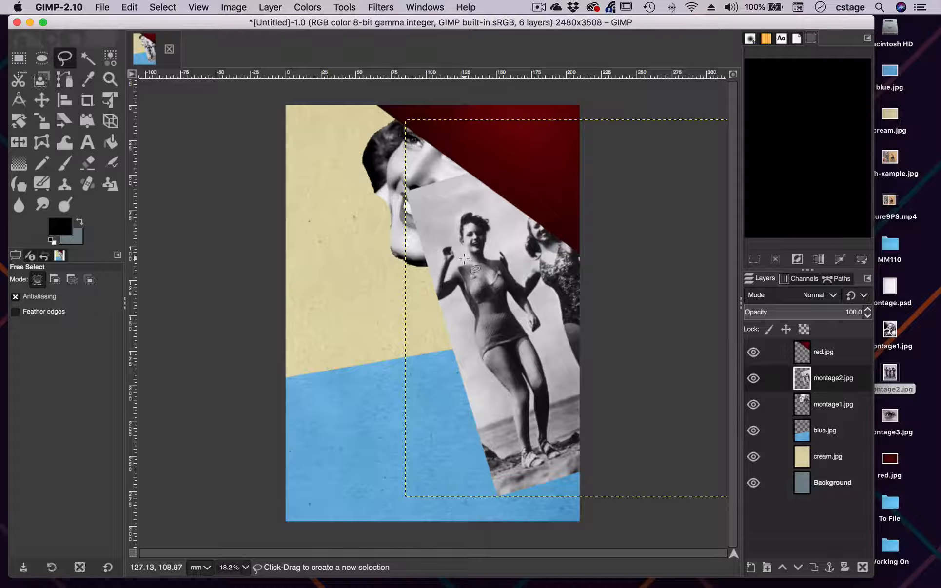
mouse_move(465, 260)
mouse_down()
mouse_move(508, 248)
mouse_move(543, 317)
mouse_move(536, 338)
mouse_move(552, 411)
mouse_move(539, 411)
mouse_move(553, 417)
mouse_move(559, 450)
mouse_move(543, 468)
mouse_move(522, 465)
mouse_move(515, 454)
mouse_move(507, 406)
mouse_move(478, 364)
mouse_move(463, 290)
mouse_move(437, 300)
mouse_move(433, 293)
mouse_move(439, 248)
mouse_move(466, 258)
mouse_up()
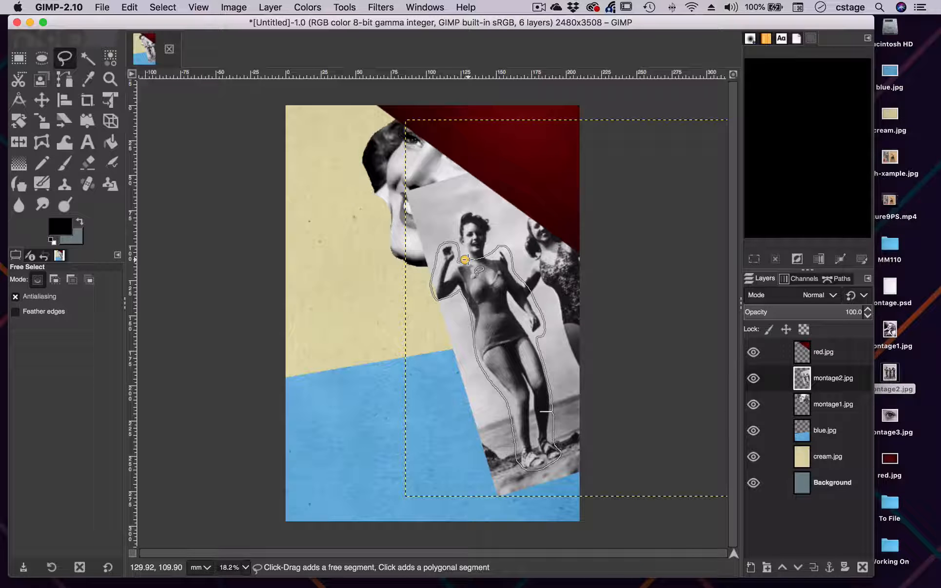
click(467, 259)
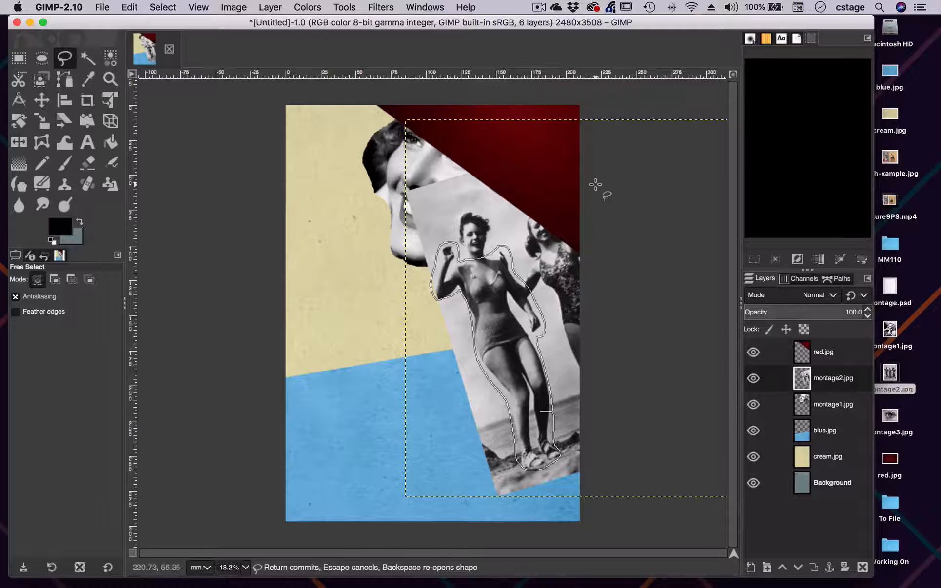
click(799, 263)
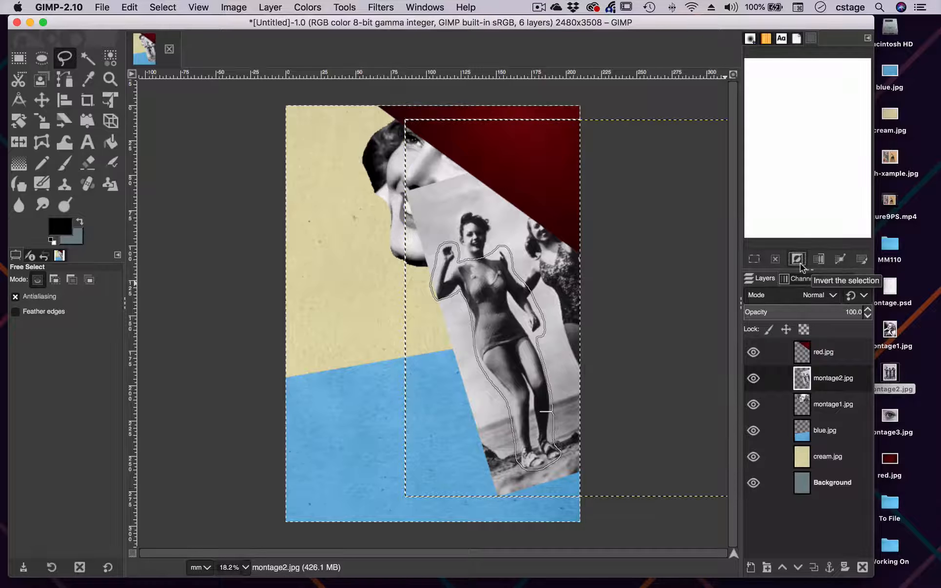
key(super+z)
click(42, 101)
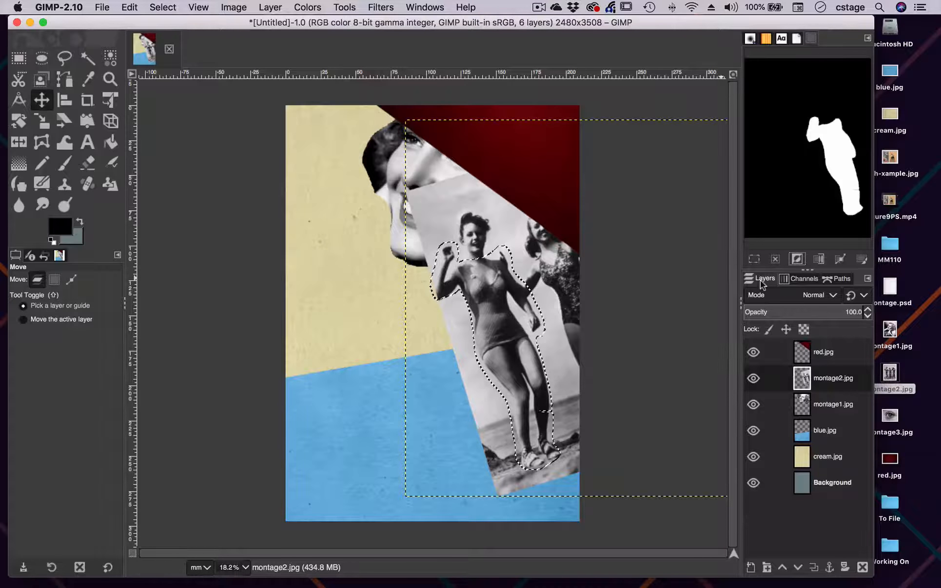
Invert the selection, clear everything around the body on the montage2.jpg layer, and remove the selection.
click(804, 258)
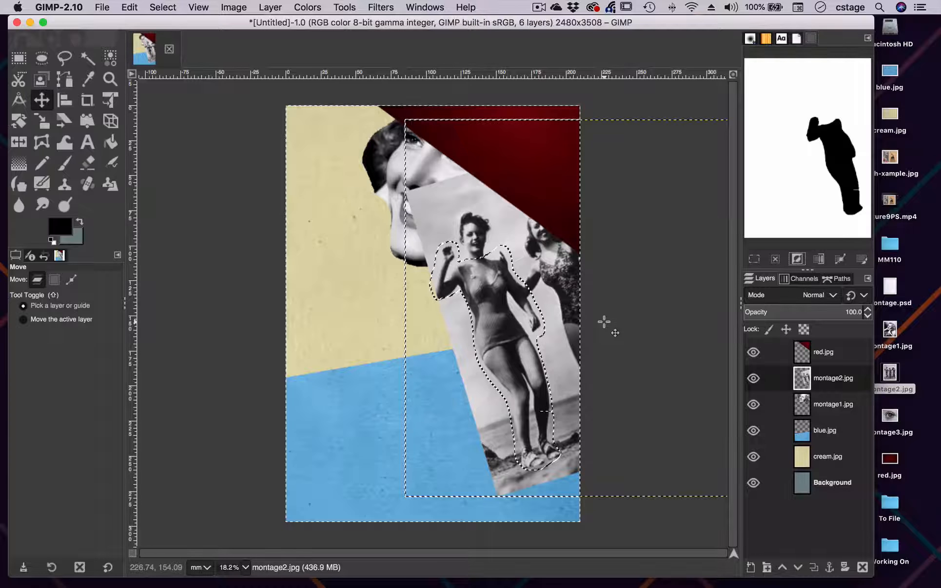
click(128, 8)
click(146, 200)
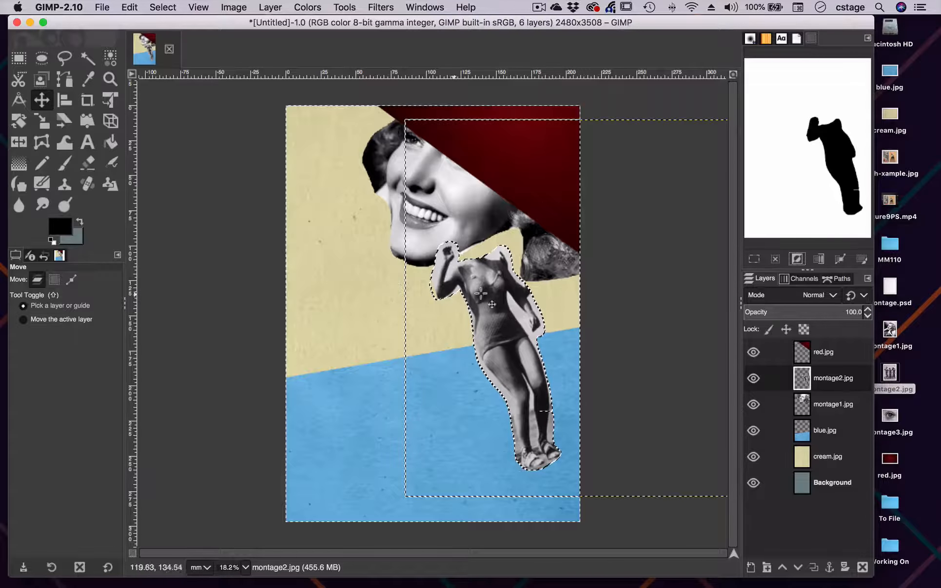
click(776, 260)
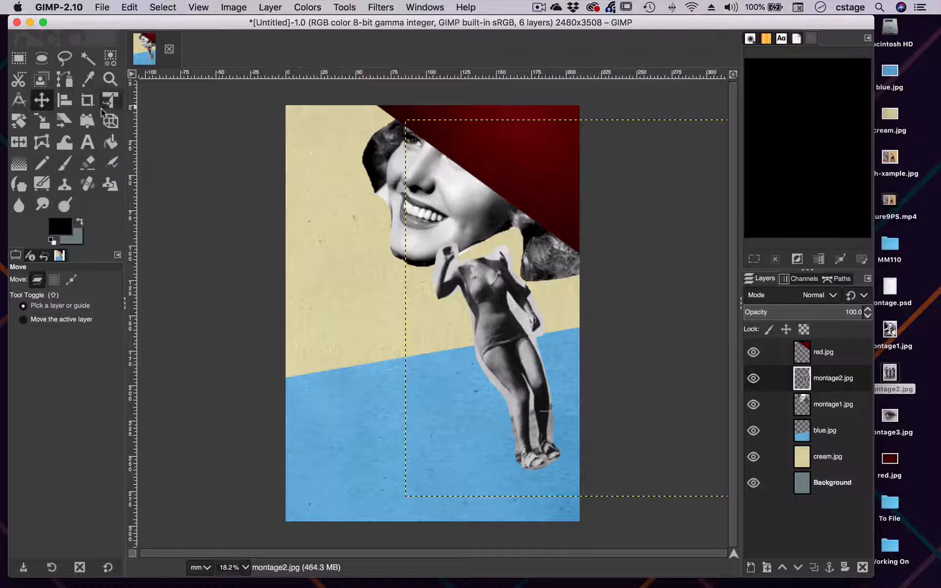
Move the cut-out body up about 15 mm under the face, and try its layer beneath montage1.jpg before returning it above.
drag(490, 326, 489, 308)
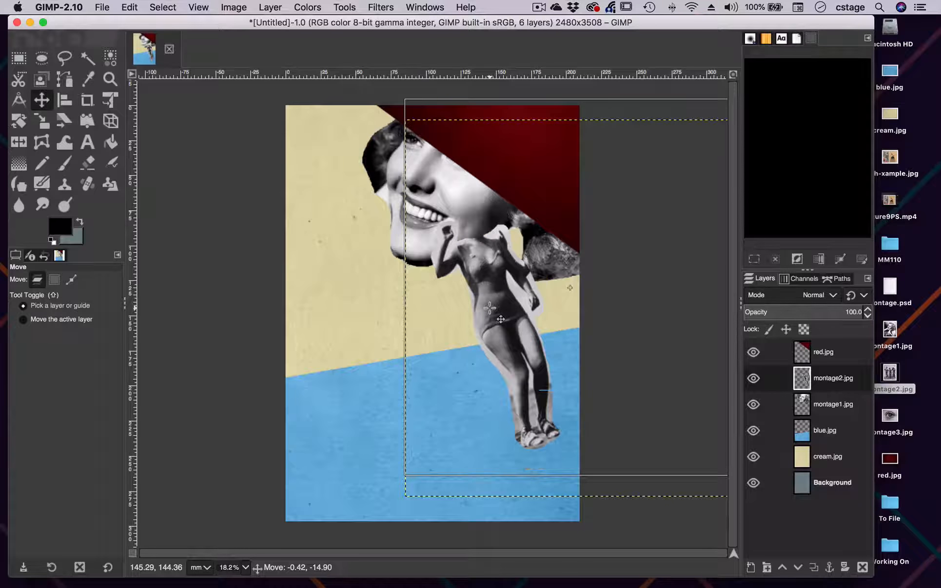
drag(843, 383, 843, 415)
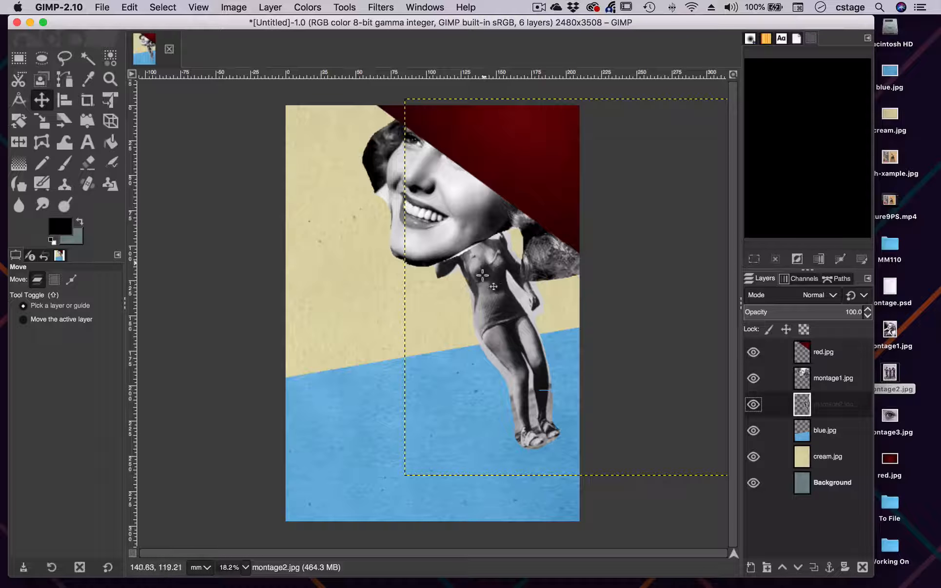
drag(838, 409, 839, 373)
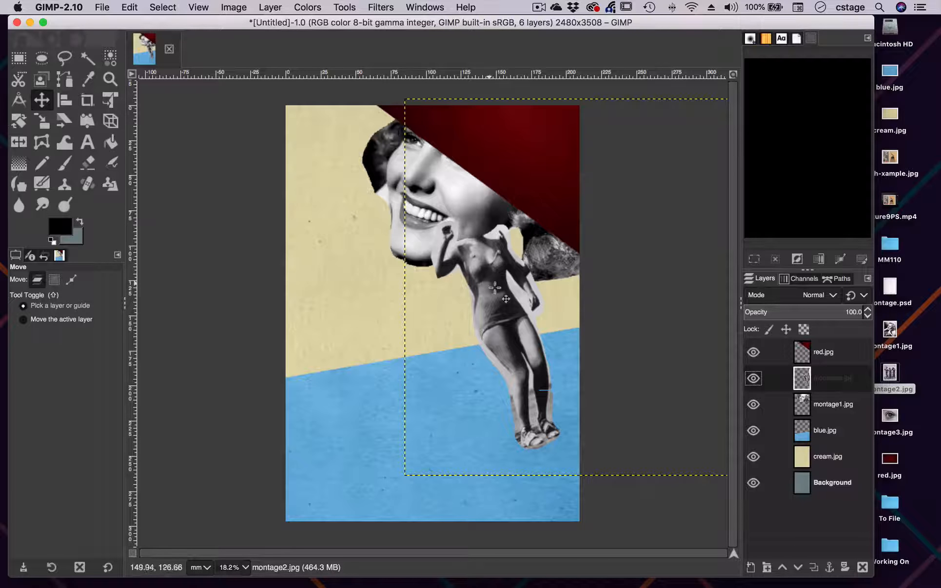
Outline the body's raised arm beside the chin on the montage2.jpg layer with a Free Select selection.
click(65, 61)
drag(425, 263, 444, 215)
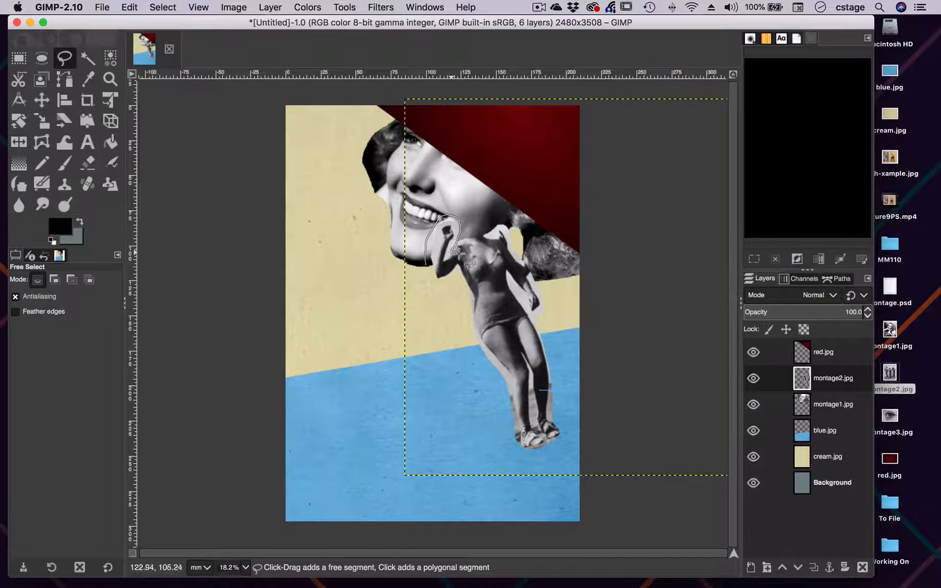
mouse_move(467, 288)
mouse_down()
mouse_move(431, 290)
mouse_move(425, 265)
mouse_up()
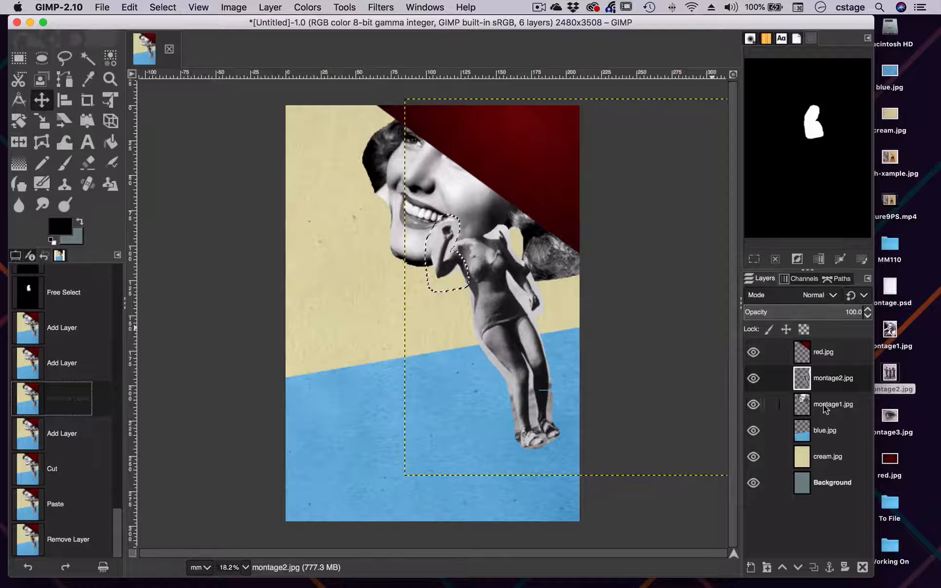
Create a new transparent 2480 × 3508 px layer above montage2.jpg.
click(751, 569)
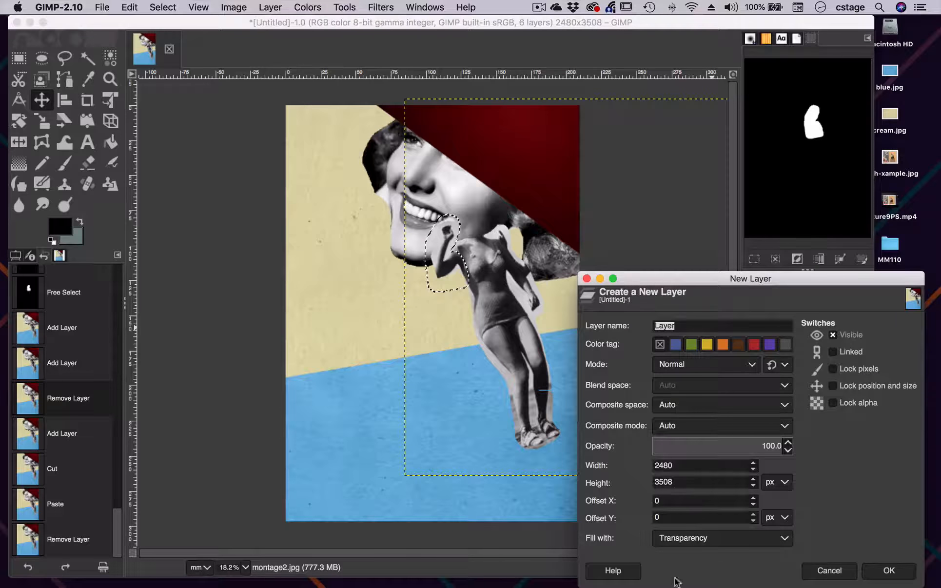
drag(697, 278, 630, 185)
click(803, 478)
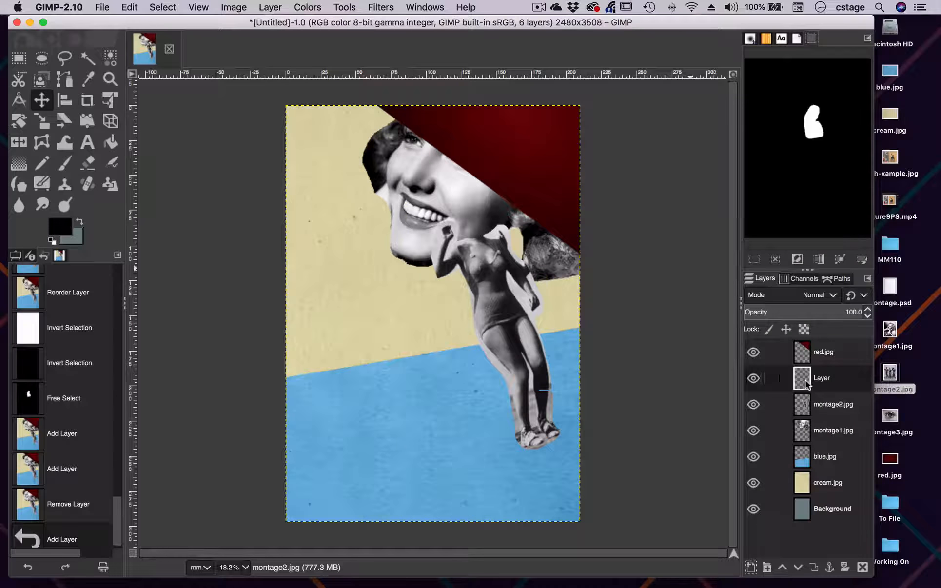
Cut the selected arm from the montage2.jpg layer and paste it in place as a new layer above.
click(827, 410)
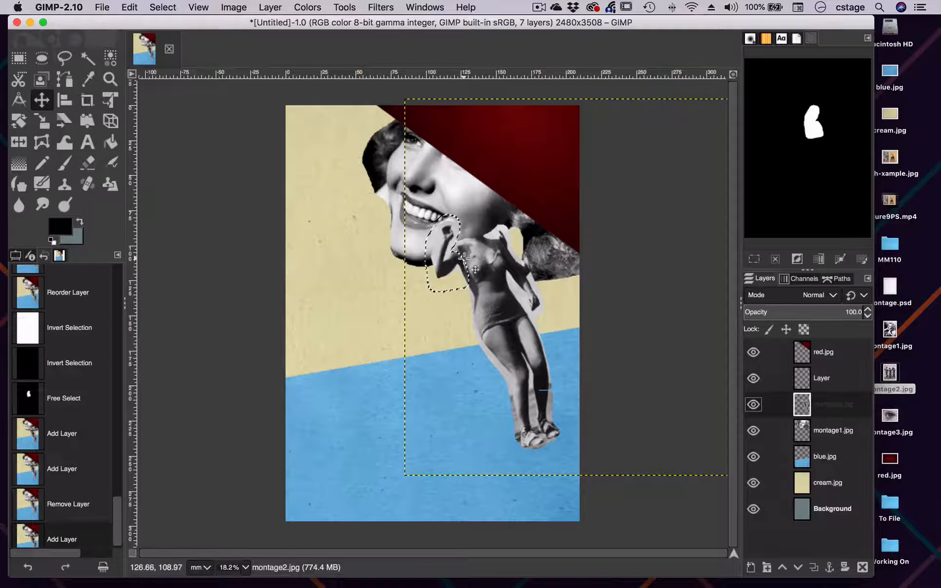
click(130, 7)
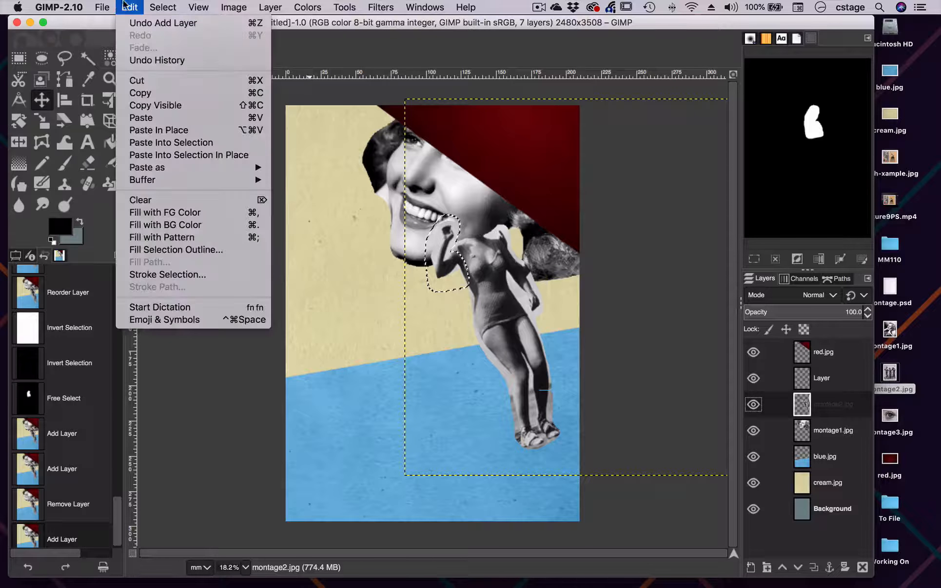
click(140, 81)
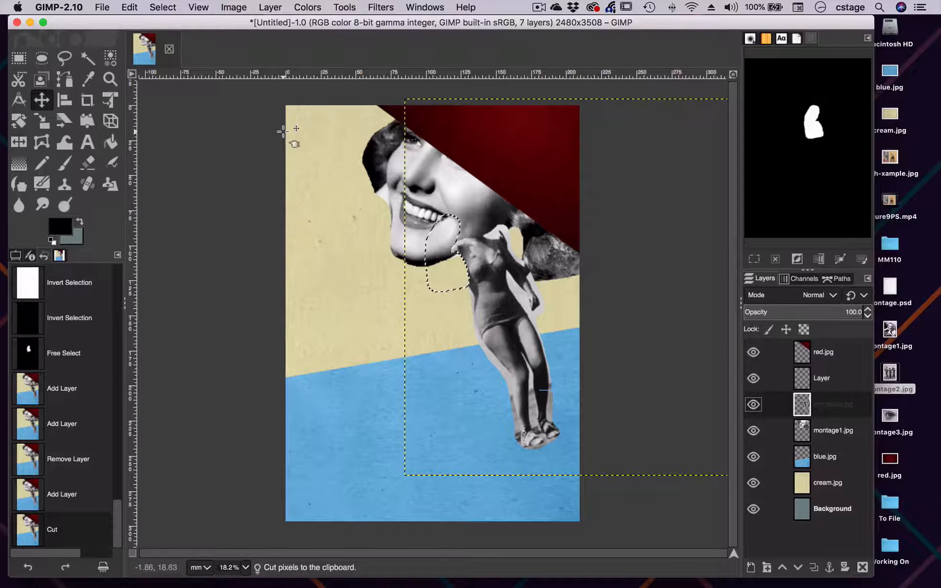
click(833, 385)
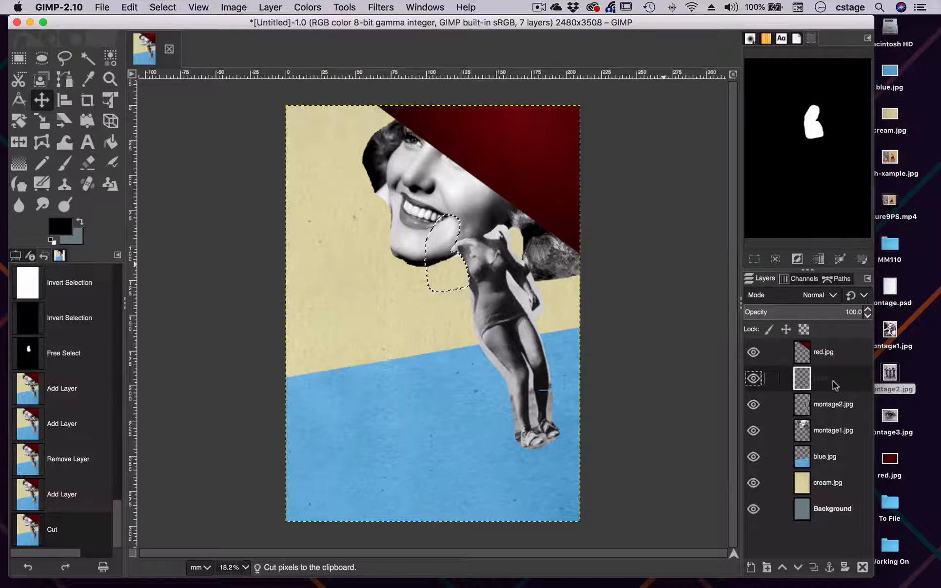
click(130, 7)
mouse_move(193, 169)
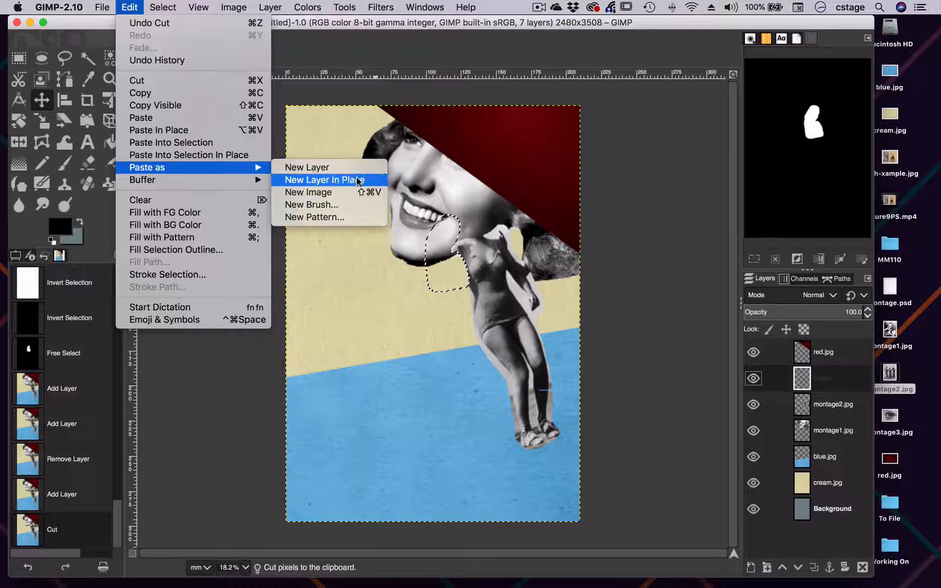
key(super+v)
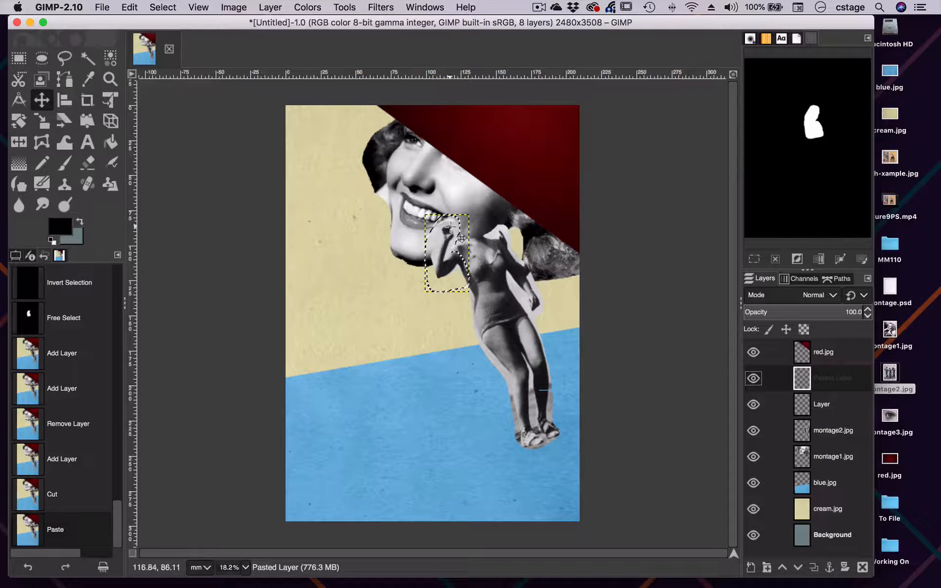
Remove the selection and move the montage2.jpg layer beneath montage1.jpg, leaving only the pasted arm in front of the face.
click(778, 259)
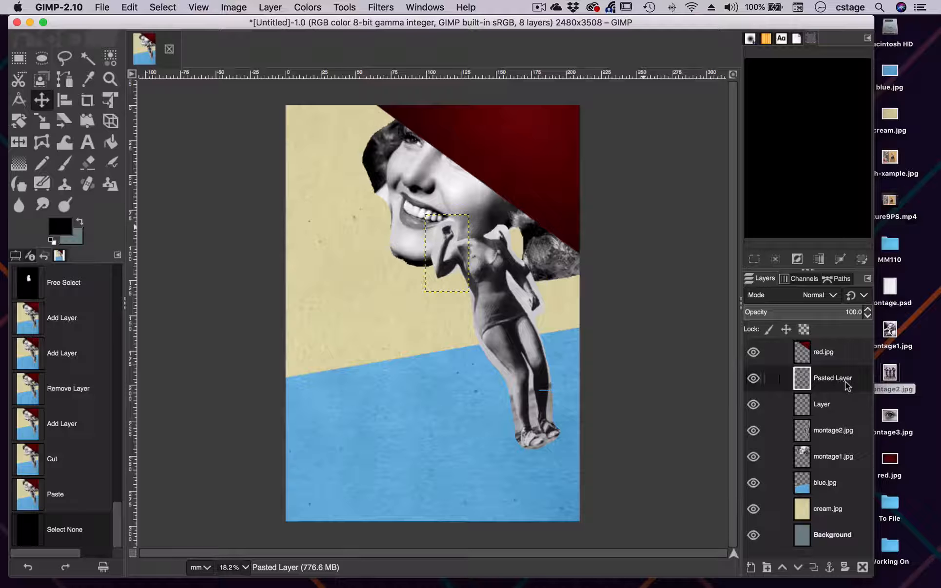
click(831, 435)
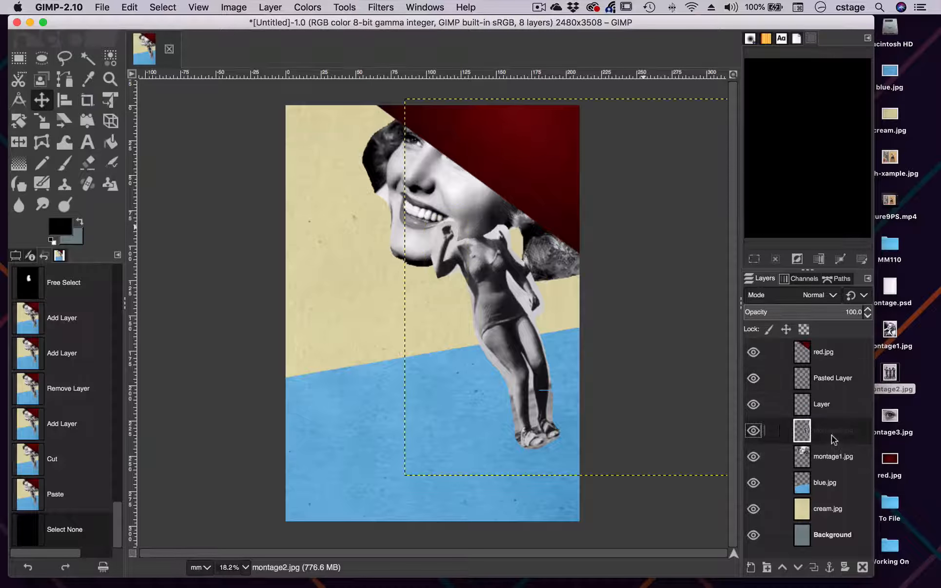
drag(832, 465, 833, 466)
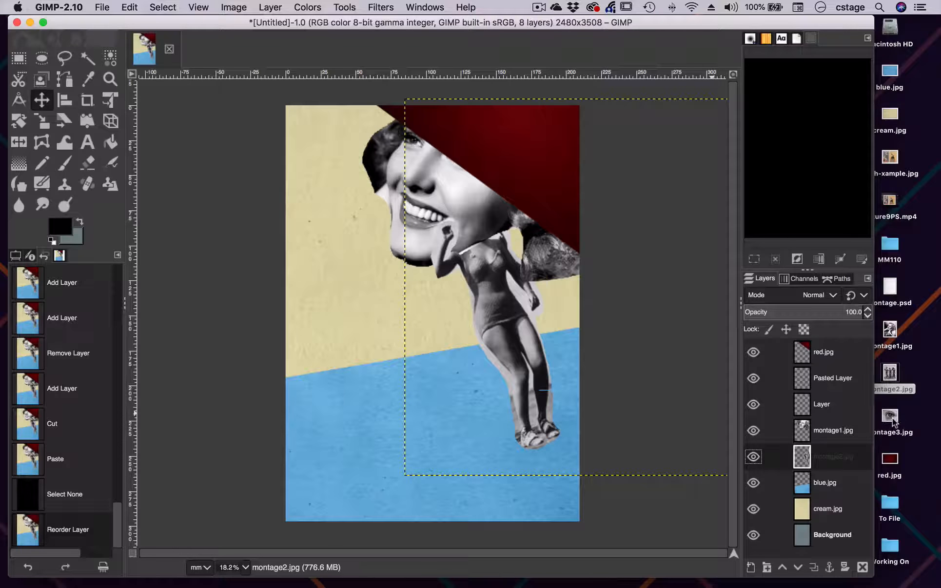
Add the eye photo montage3.jpg as a new layer and move it onto the page's left edge, where the cream and blue papers meet.
drag(890, 417, 337, 397)
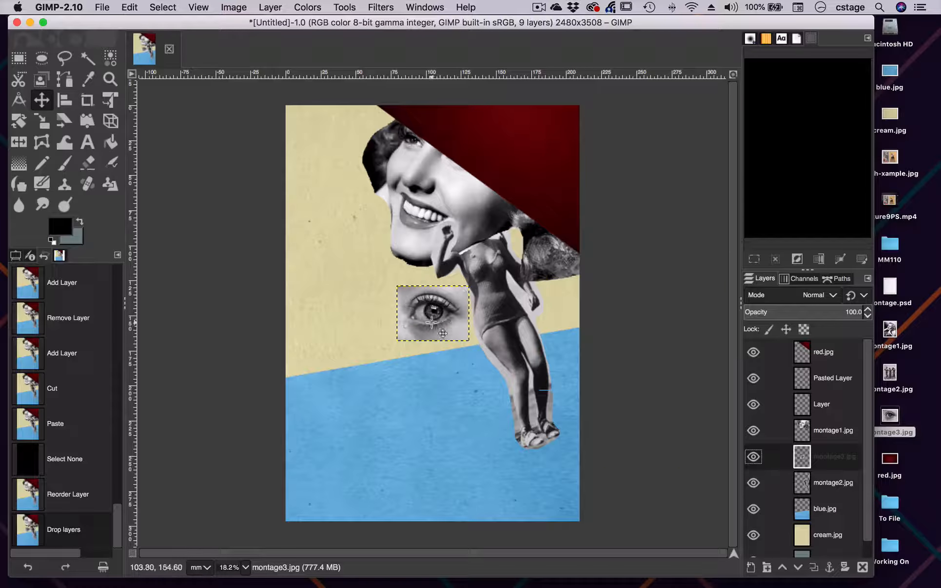
drag(433, 310, 303, 400)
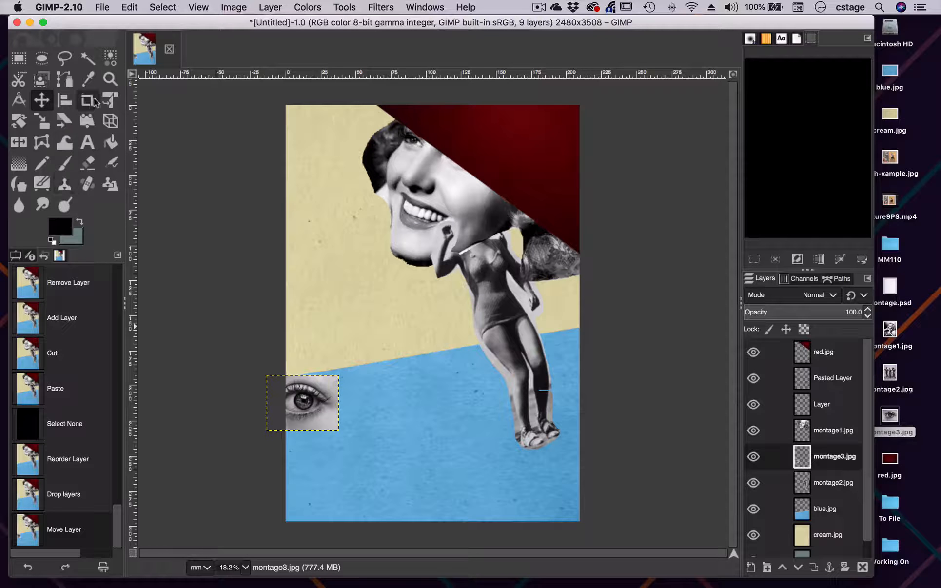
Use Unified Transform to rotate the eye photo clockwise, enlarge it to about double size, and shift it down into the page's lower-left corner area.
click(111, 100)
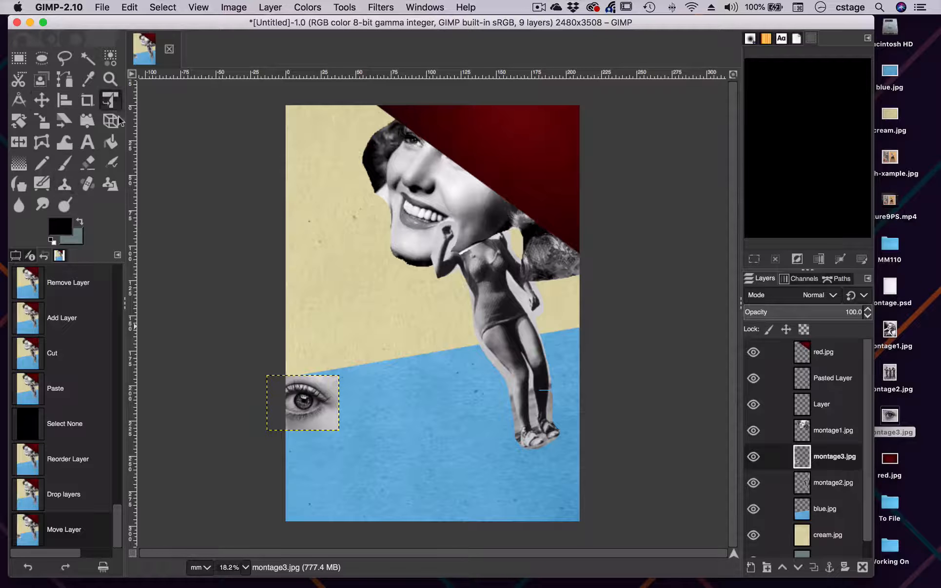
click(330, 386)
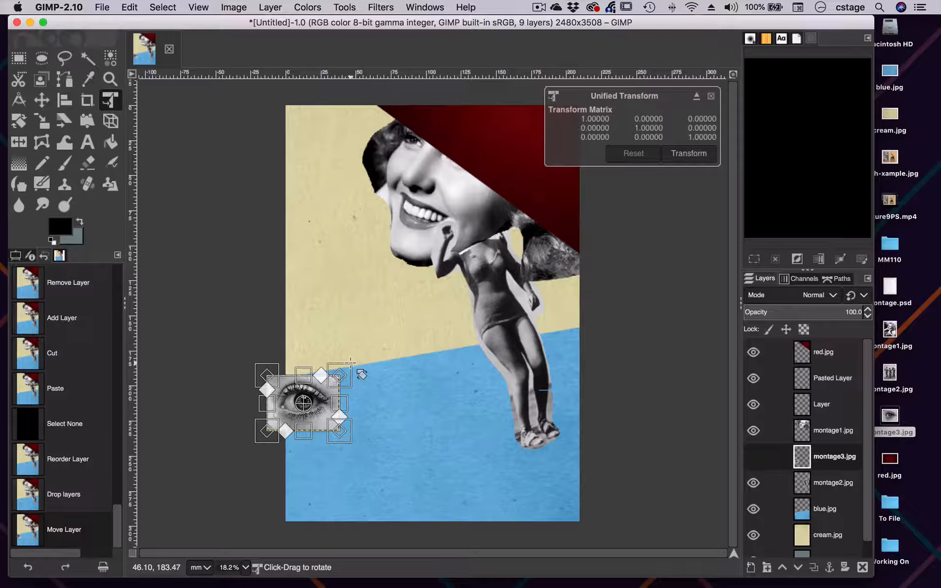
drag(358, 374, 385, 374)
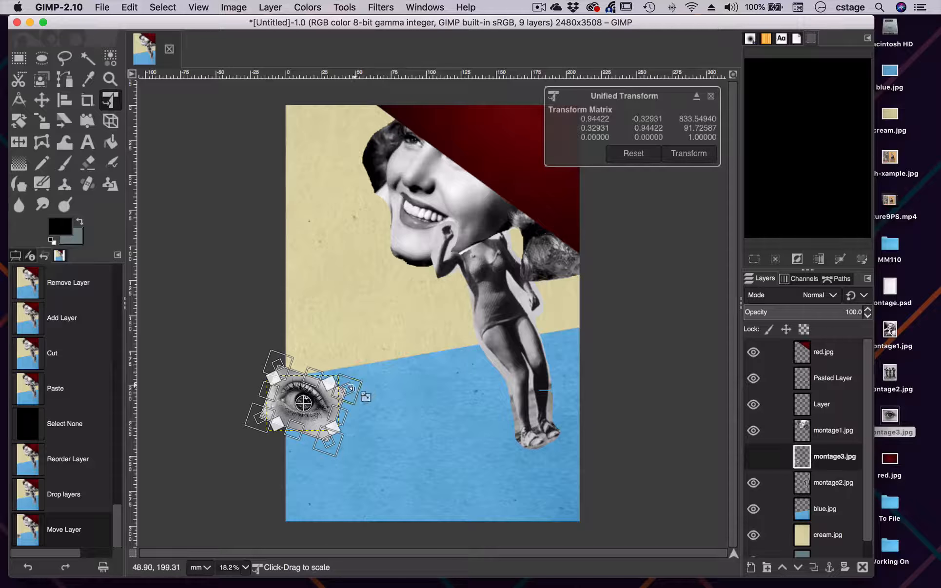
drag(357, 385, 415, 381)
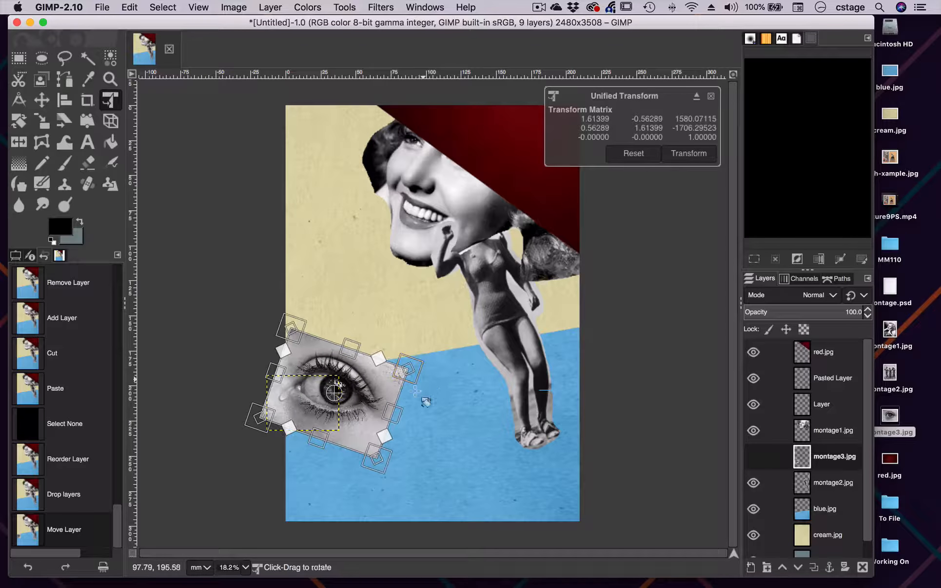
drag(361, 425, 346, 455)
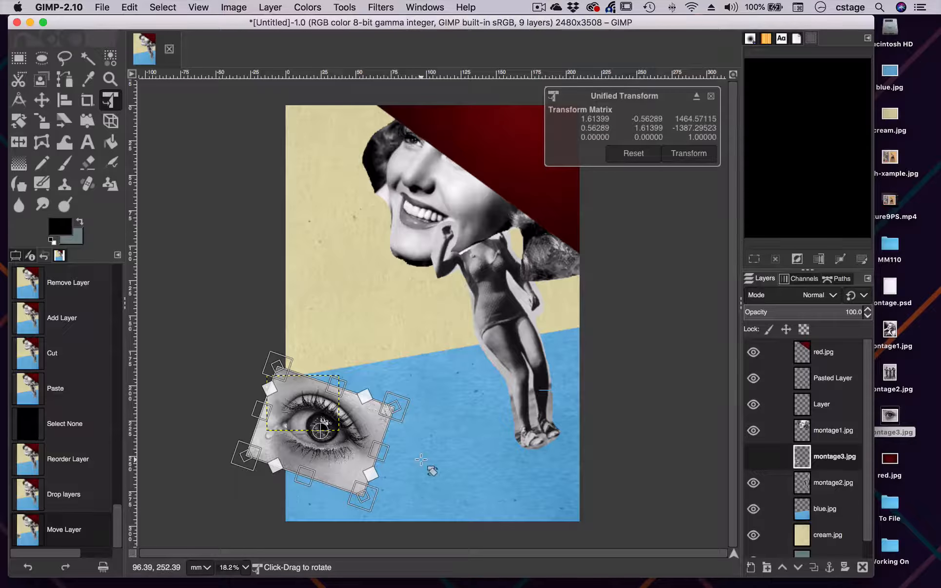
key(Return)
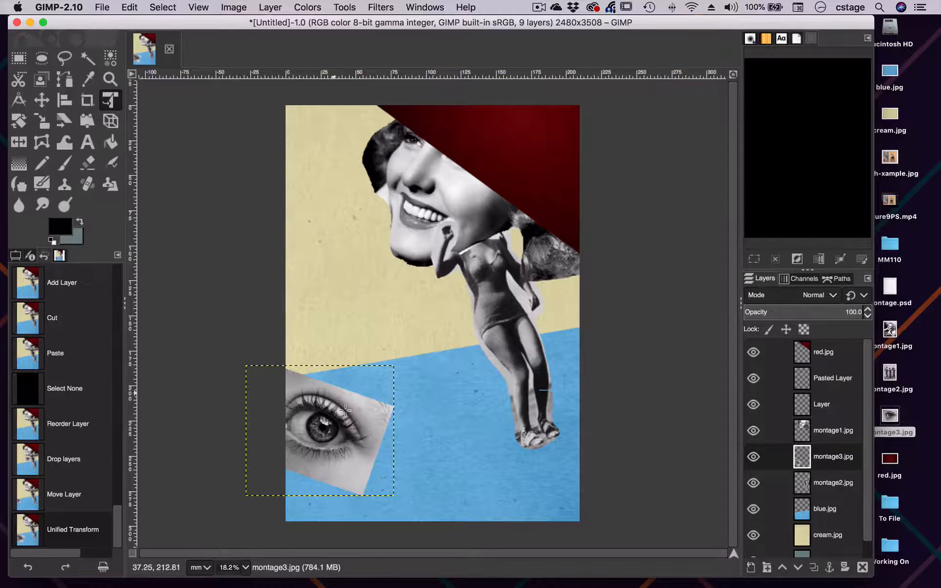
drag(345, 411, 358, 447)
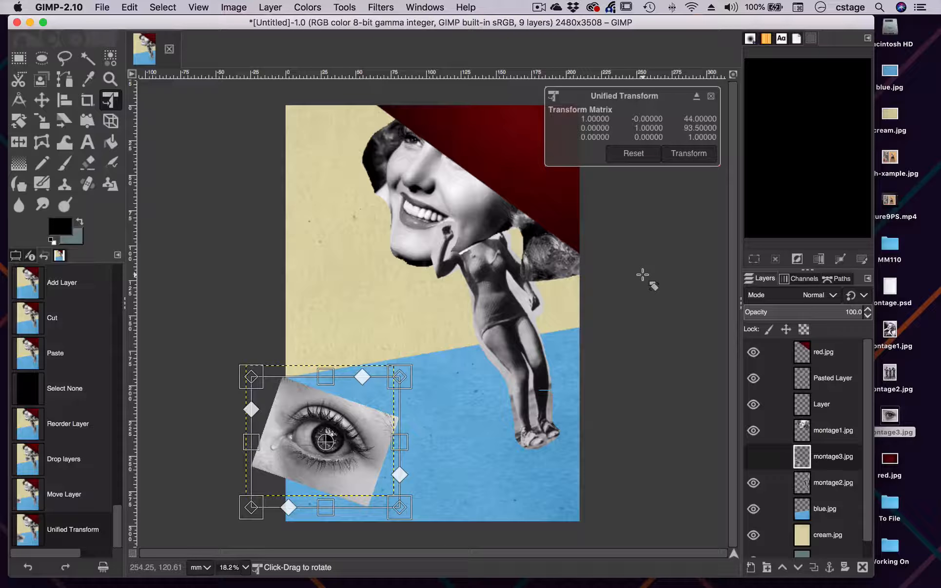
key(Return)
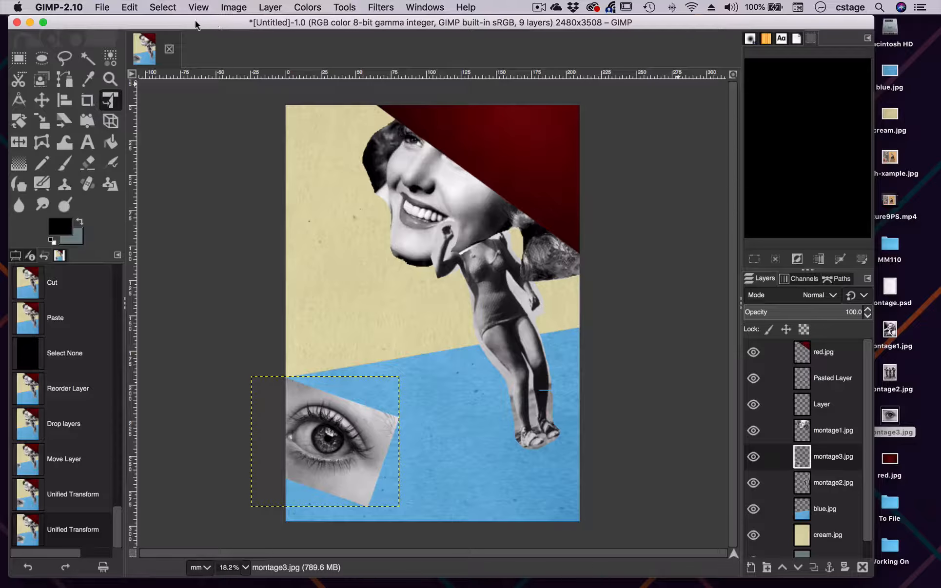
Set up a PNG export of the montage to the Desktop as assignment 10.png, go as far as the PNG options, and cancel the export.
click(103, 7)
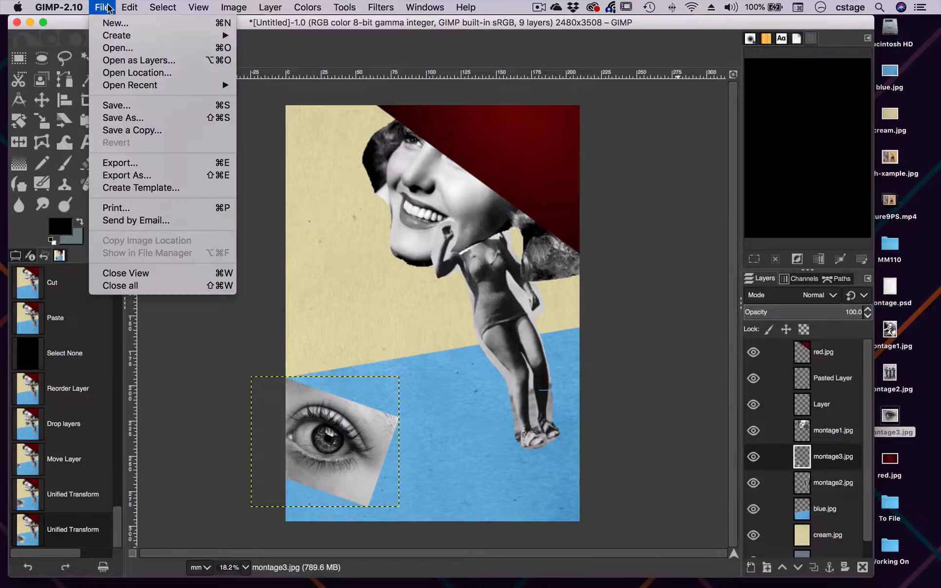
click(129, 177)
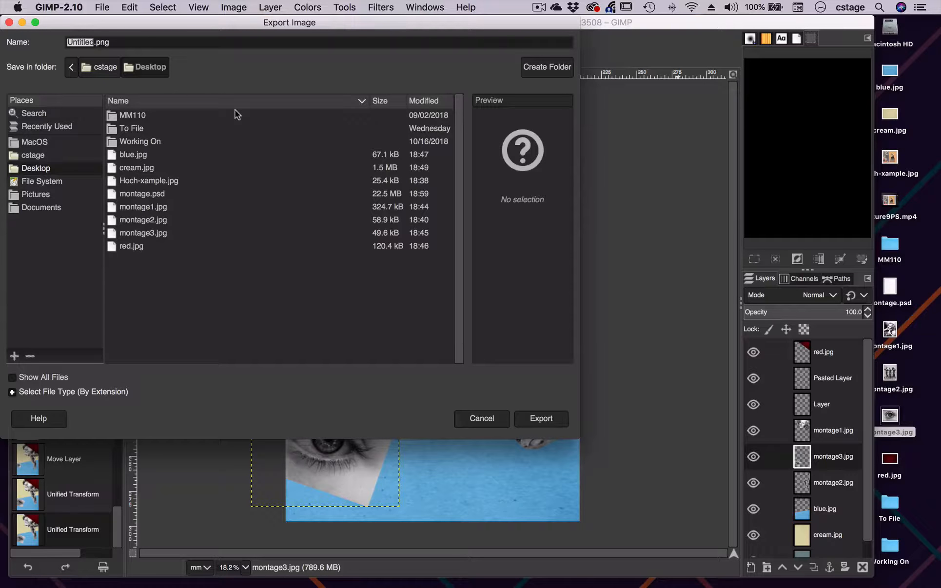
text(assignment 10)
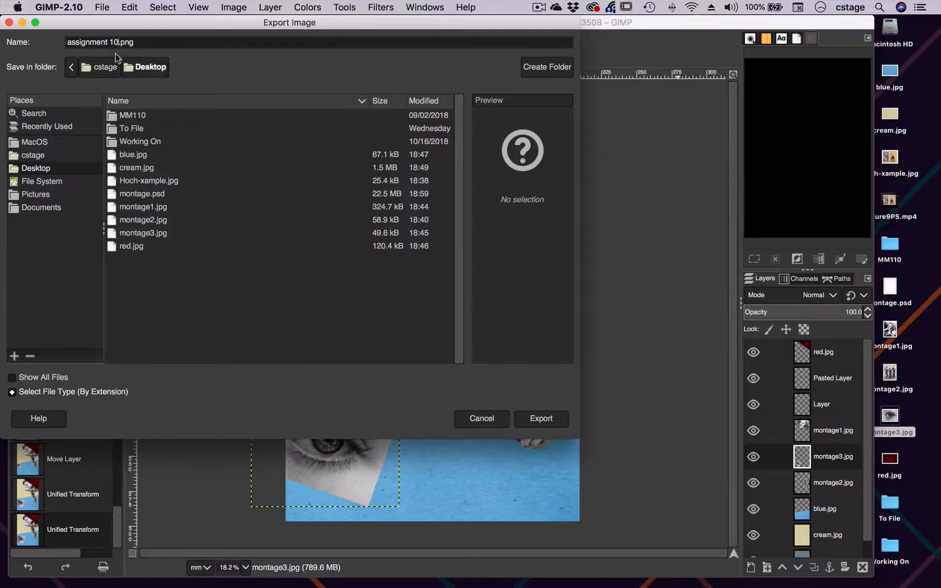
click(528, 419)
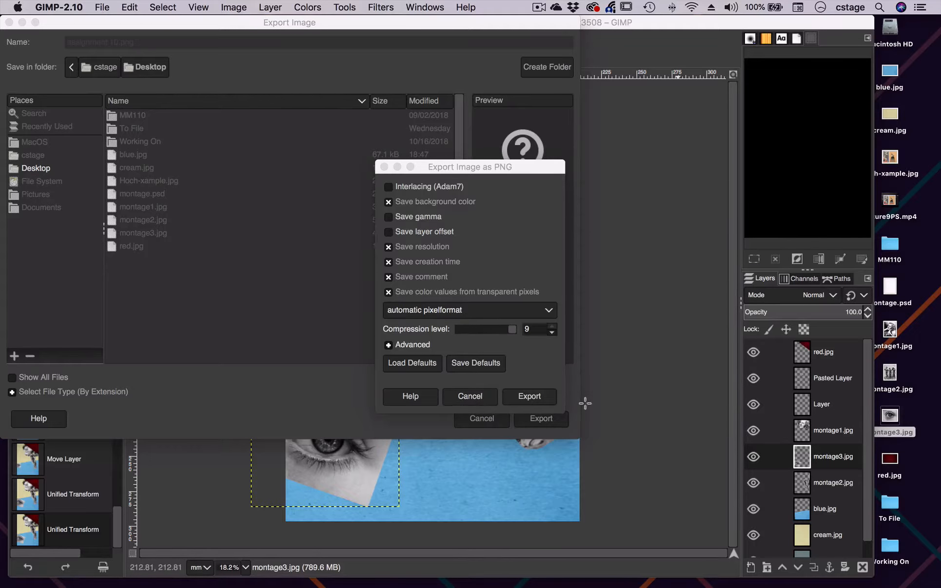
click(384, 167)
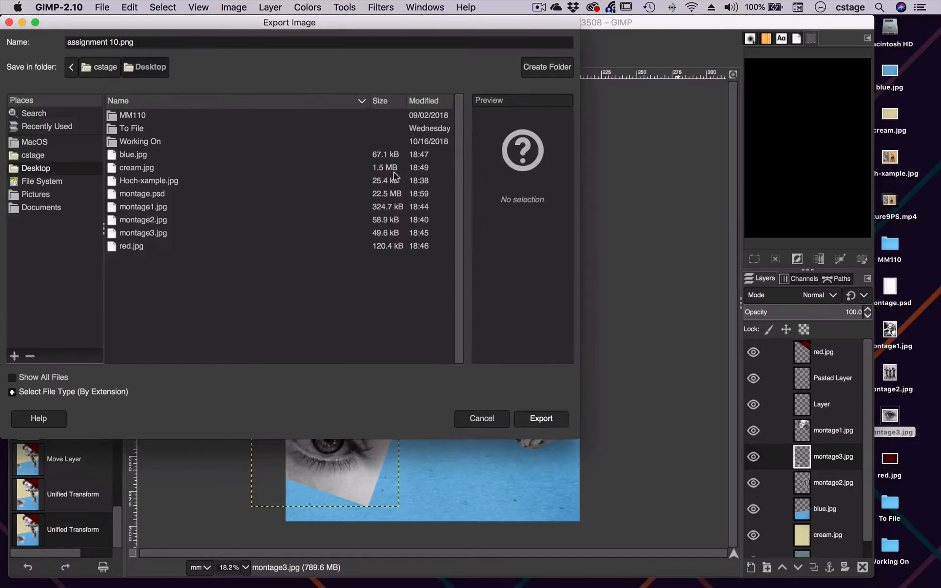
click(476, 418)
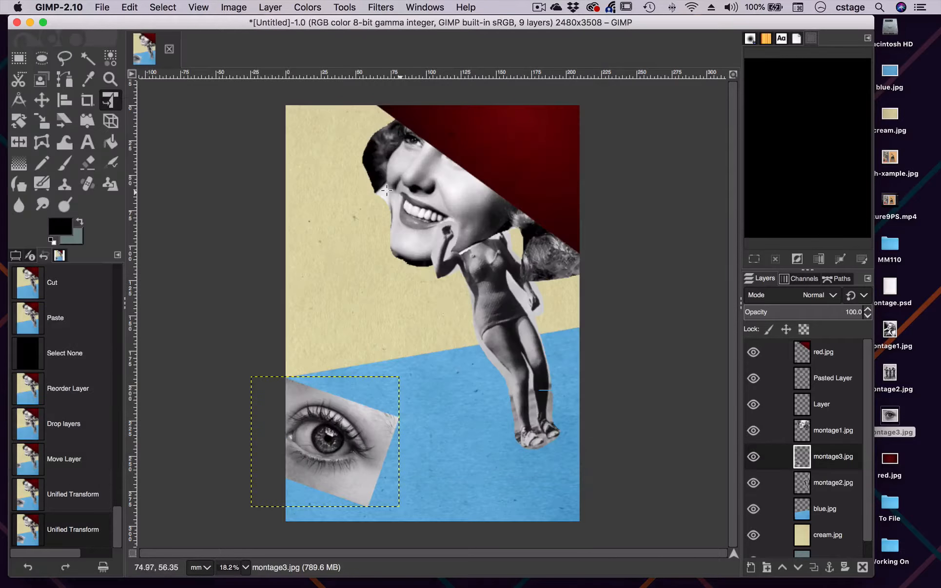